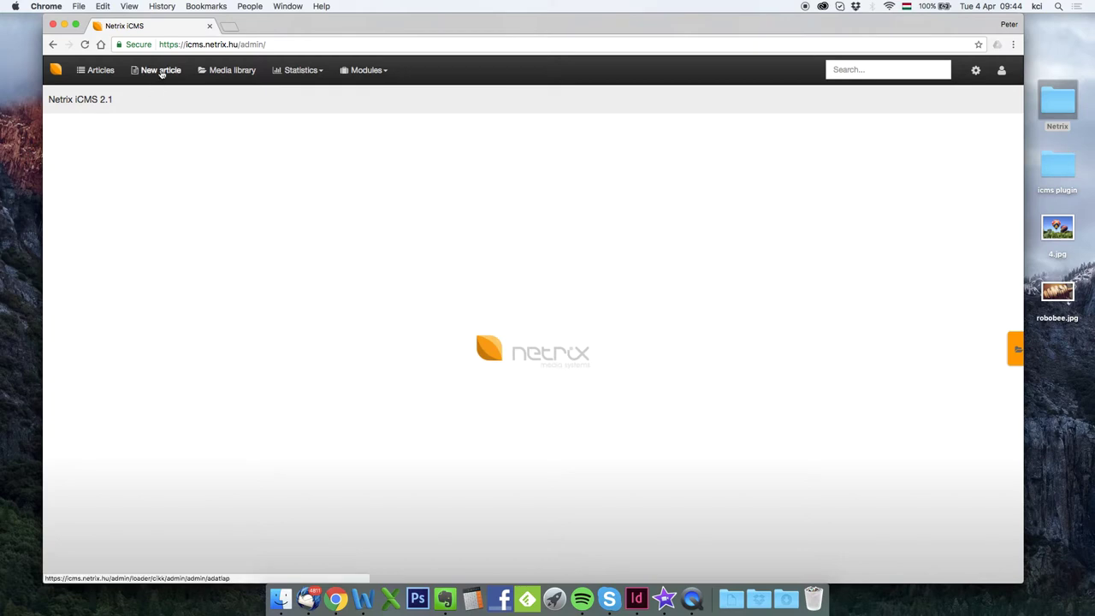
Create a new article titled "Robo-bees help insects in pollination duties"
left_click(160, 70)
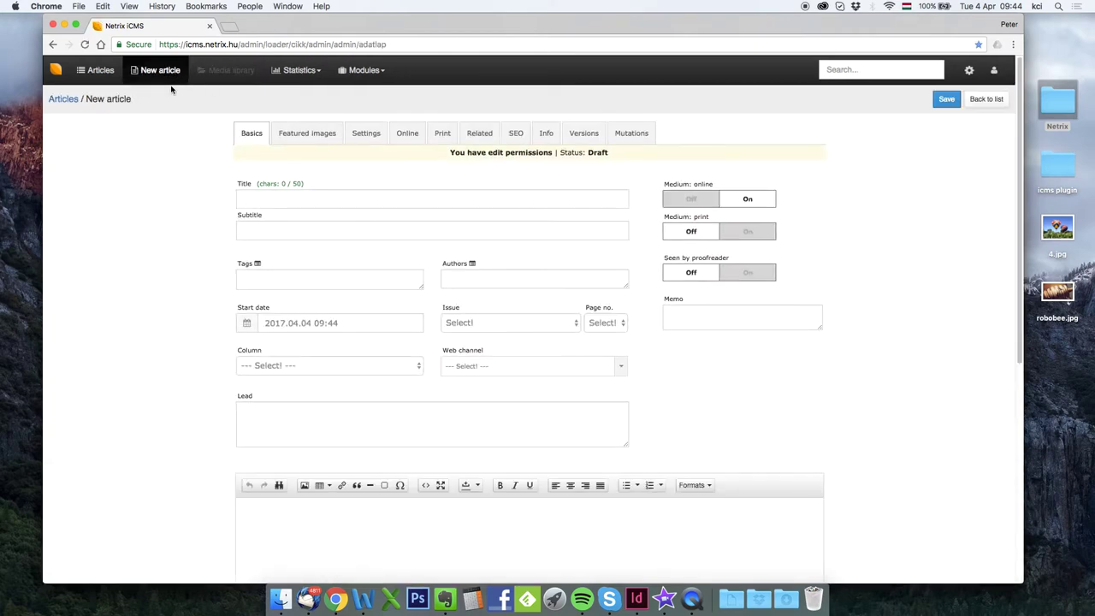
left_click(242, 197)
type("Robo-bees help insec")
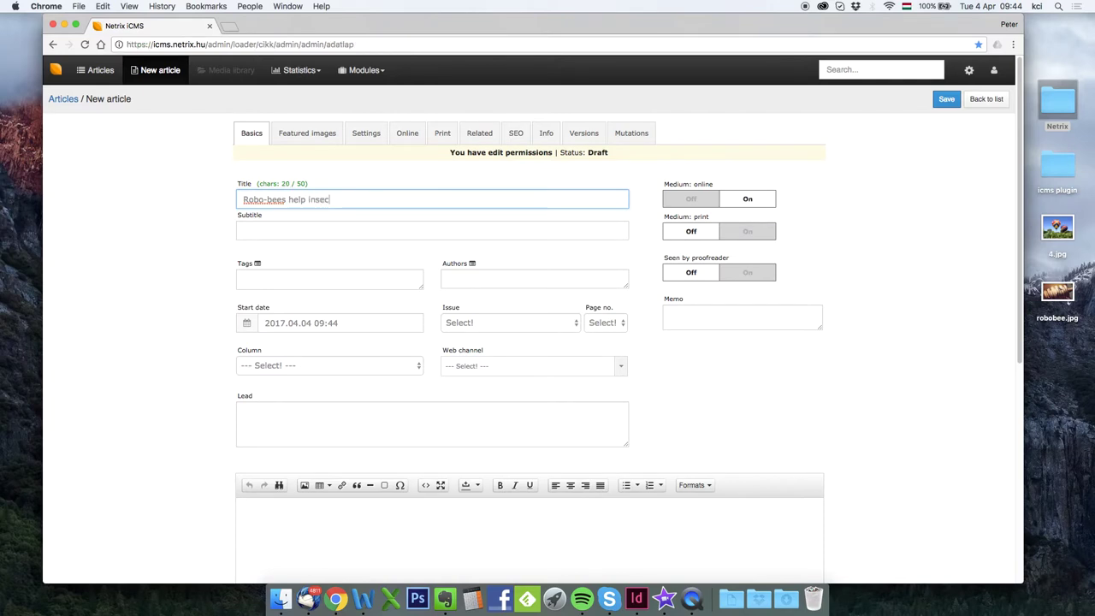
type("ts in pollination duties")
Set the article's medium to print, enter the author's name and assign it to The Morning Magazine: Second issue (2016.10.29.)
left_click(745, 231)
left_click(543, 282)
type("tia")
left_click(540, 295)
left_click(531, 324)
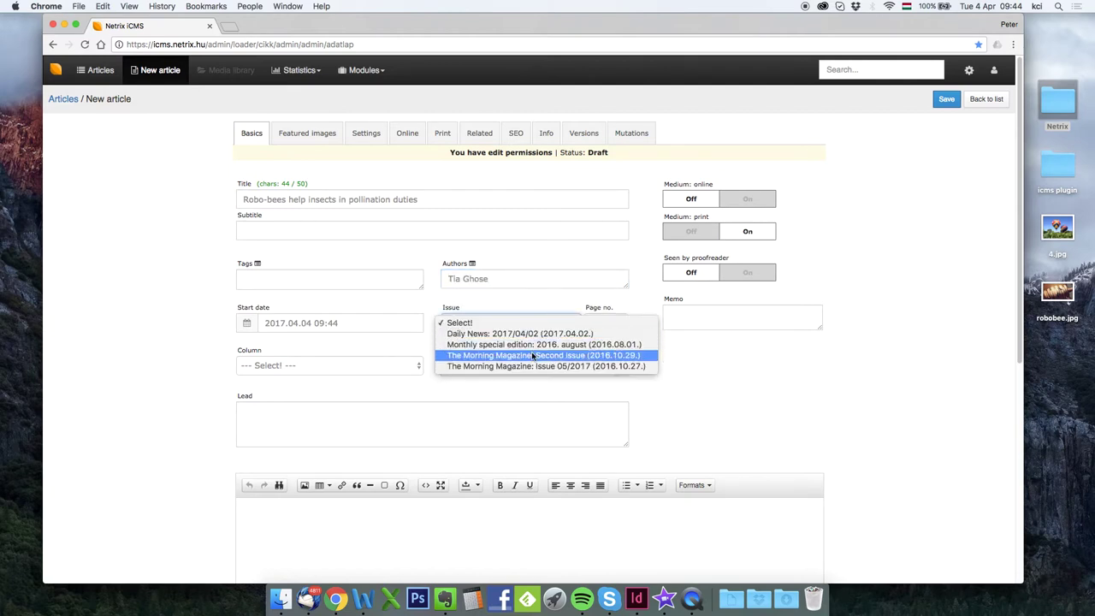
left_click(533, 355)
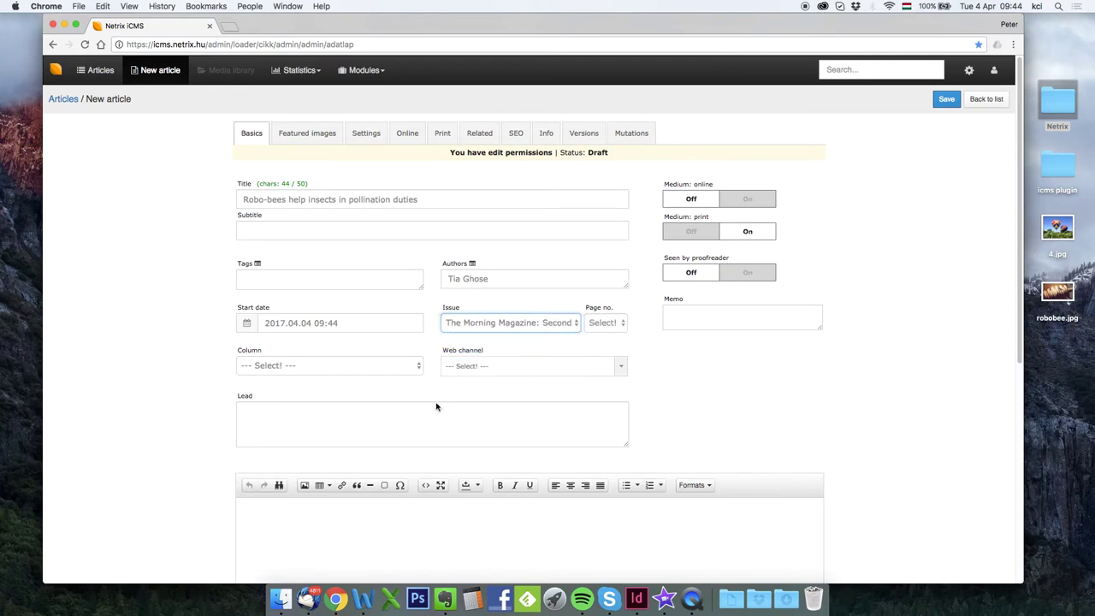
Paste the copied article text into the body editor
scroll(363, 420, "down", 3)
left_click(406, 346)
scroll(406, 346, "down", 1)
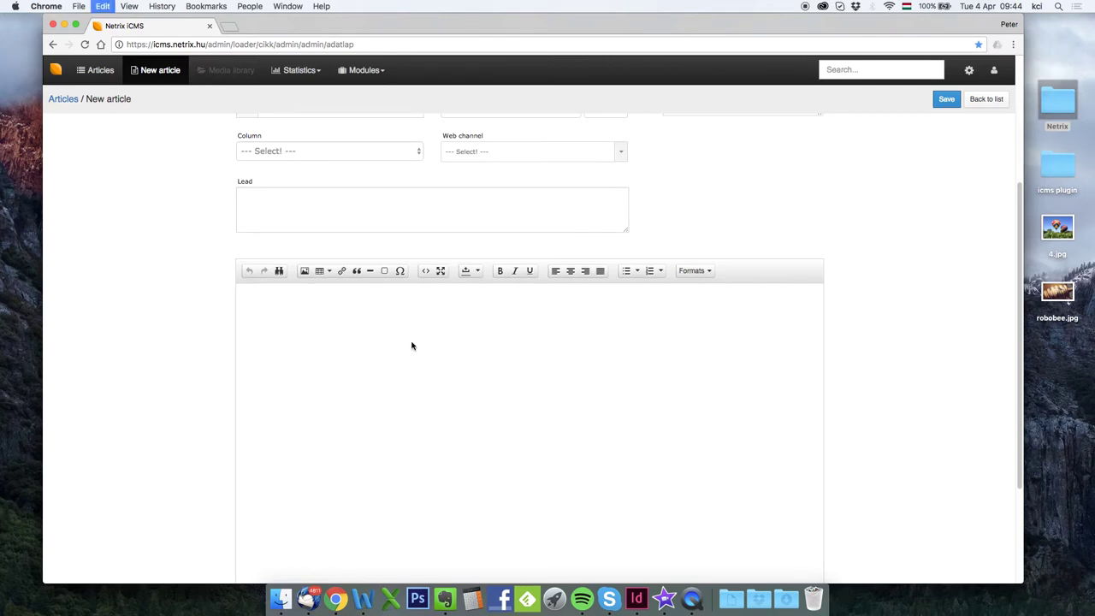
key("super+v")
scroll(413, 340, "up", 15)
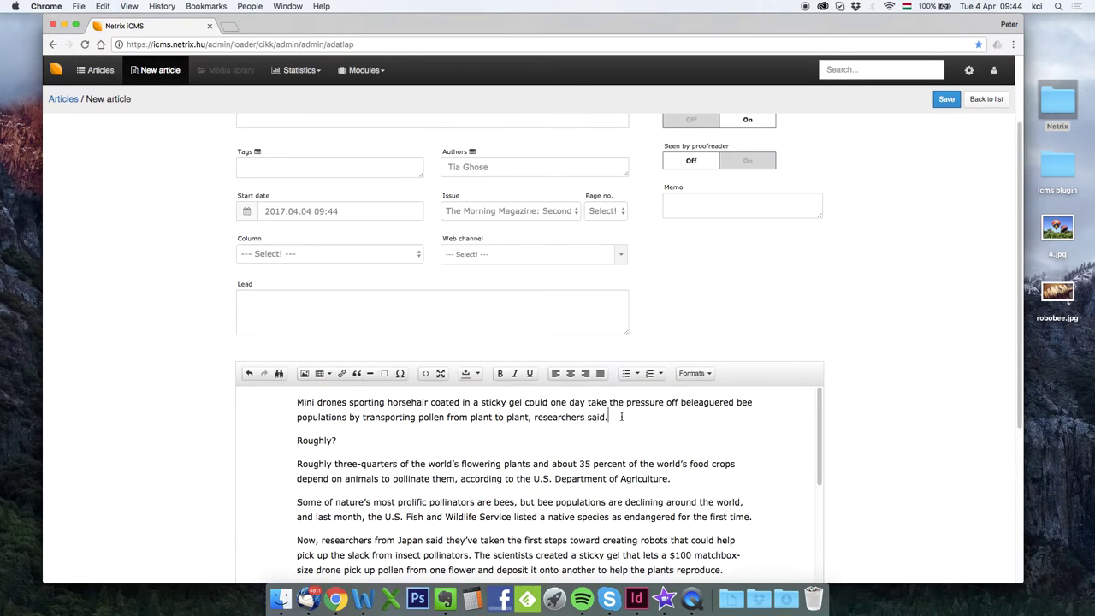
Copy the body's opening paragraph about mini drones into the Lead field
left_click_drag(608, 417, 294, 404)
key("super+c")
left_click(309, 306)
key("super+v")
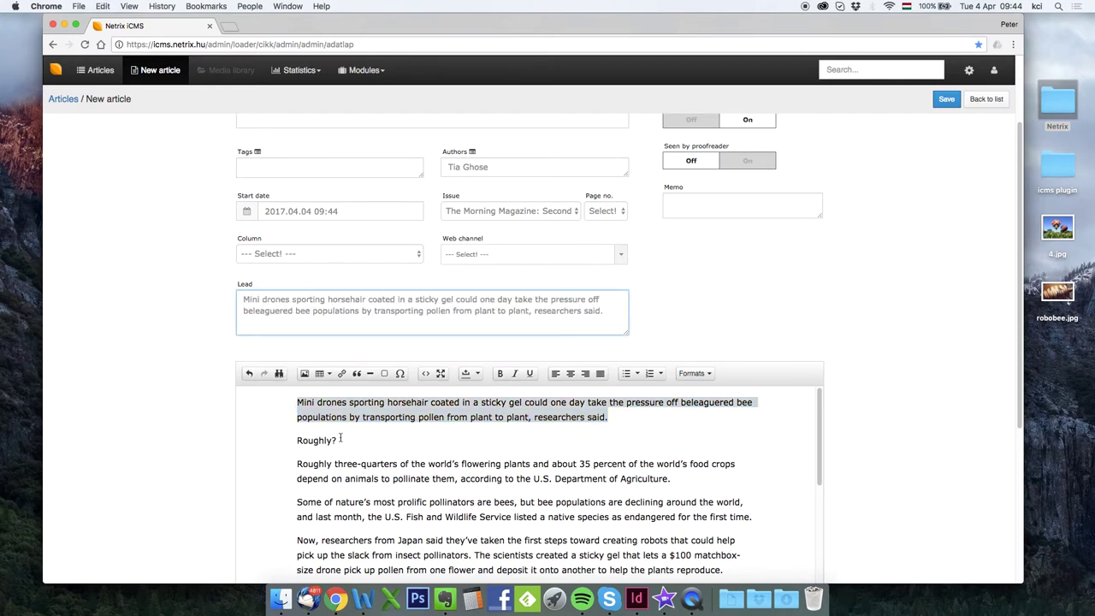
Format the body lines "Roughly?" and "A happy accident" as H2 headings
left_click(345, 440)
left_click(287, 444, "shift")
left_click(691, 373)
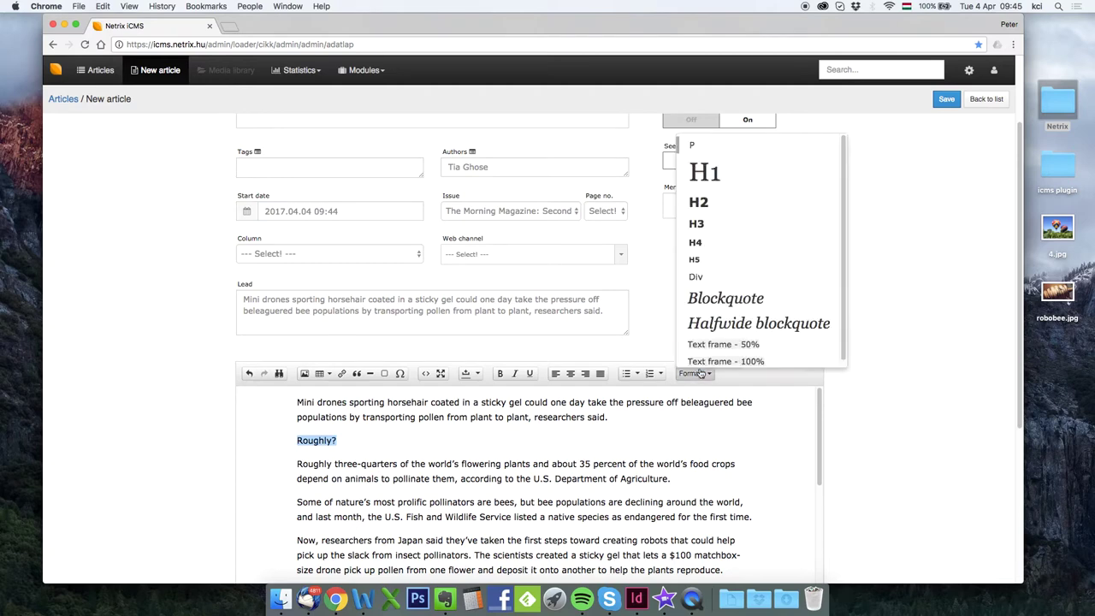
left_click(701, 222)
scroll(585, 440, "down", 5)
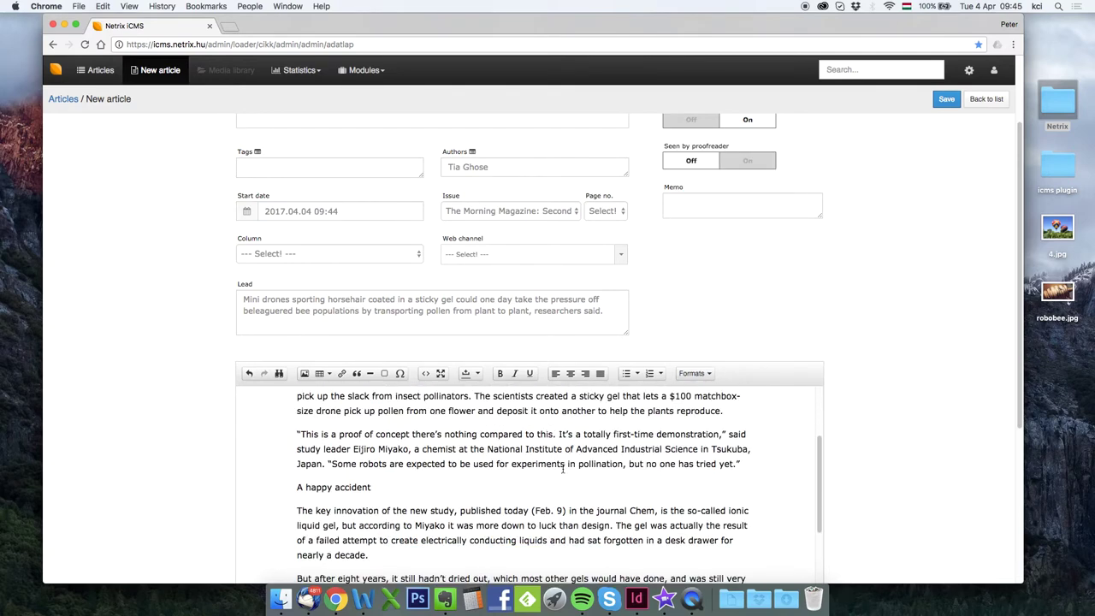
left_click_drag(377, 488, 290, 488)
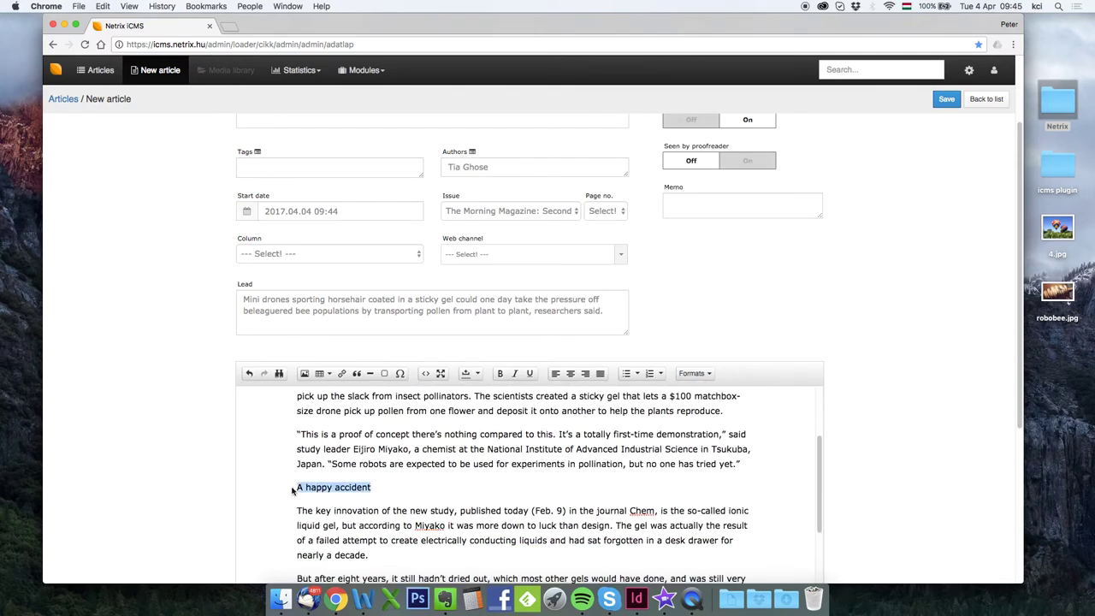
left_click(693, 374)
left_click(699, 203)
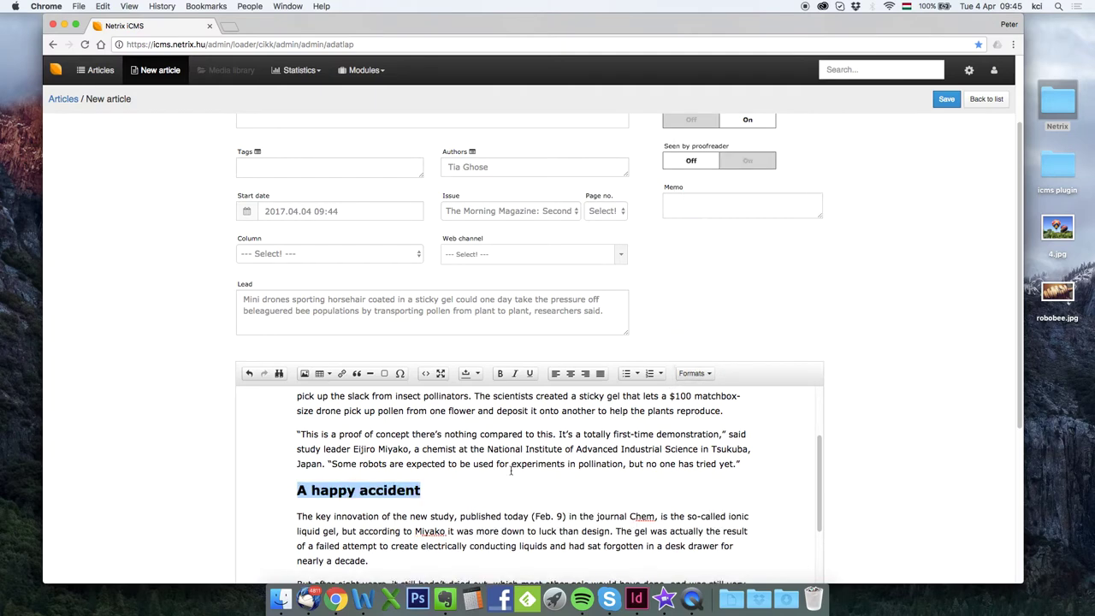
Format the body line "Real solutions?" as an H2 heading and save the article
scroll(503, 473, "down", 3)
scroll(503, 473, "down", 7)
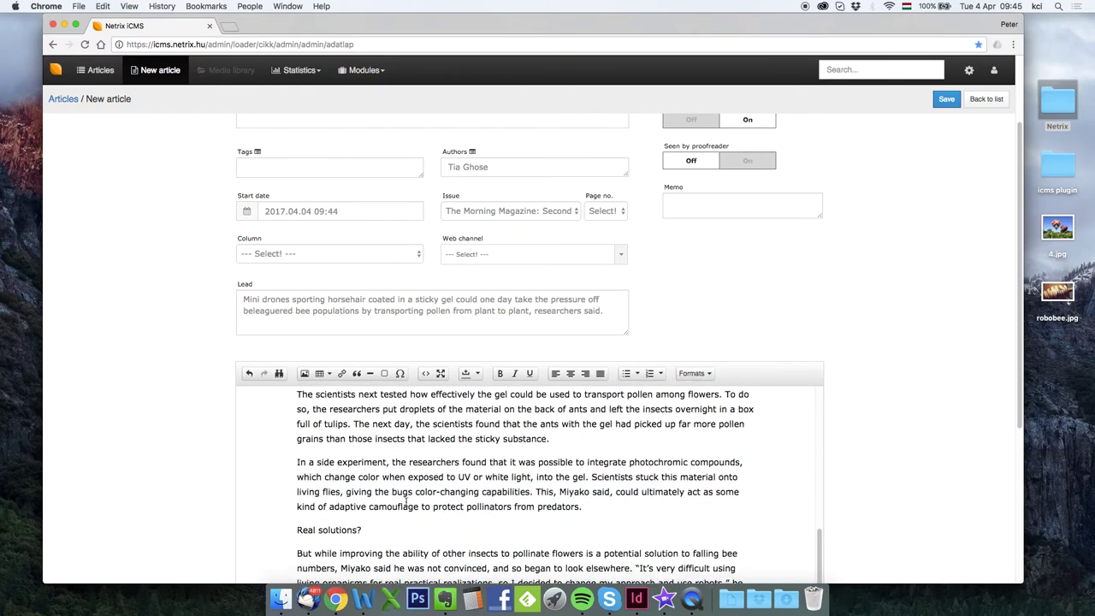
left_click_drag(371, 449, 291, 451)
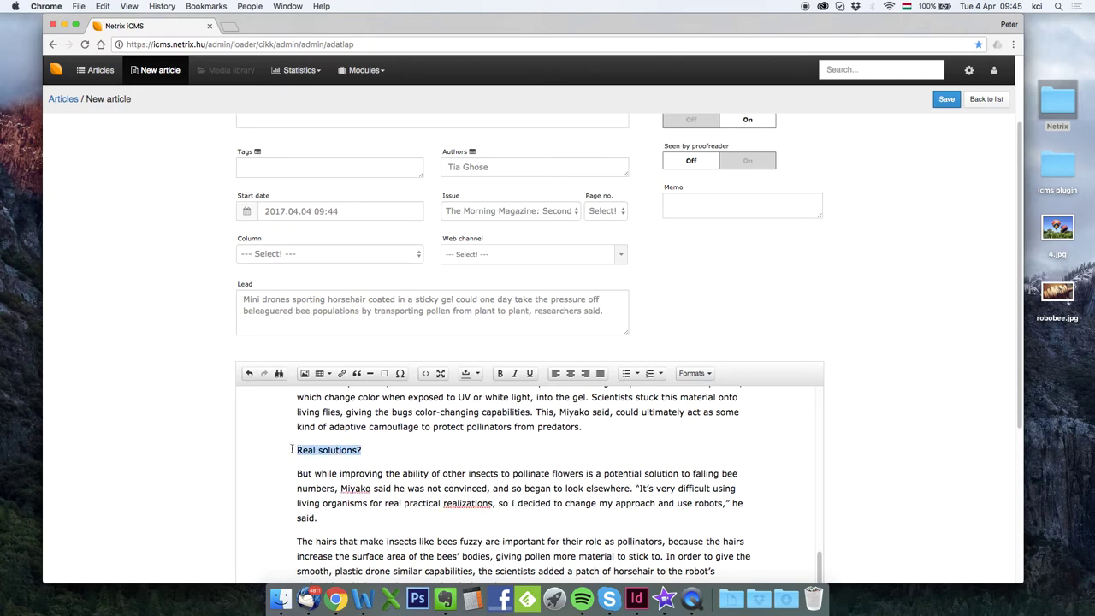
left_click(694, 374)
left_click(700, 204)
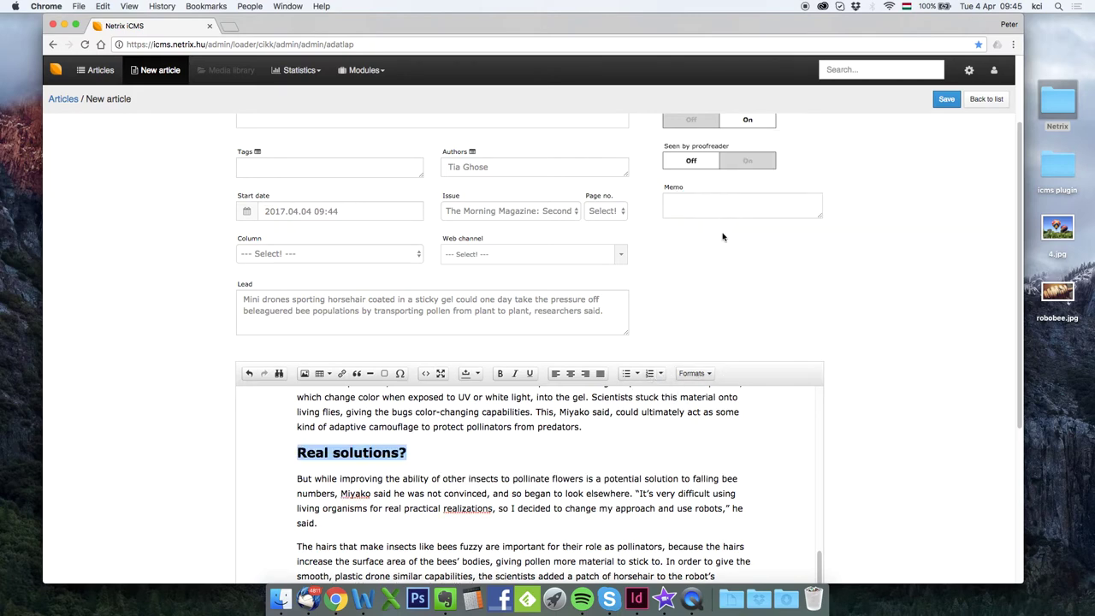
scroll(864, 390, "up", 3)
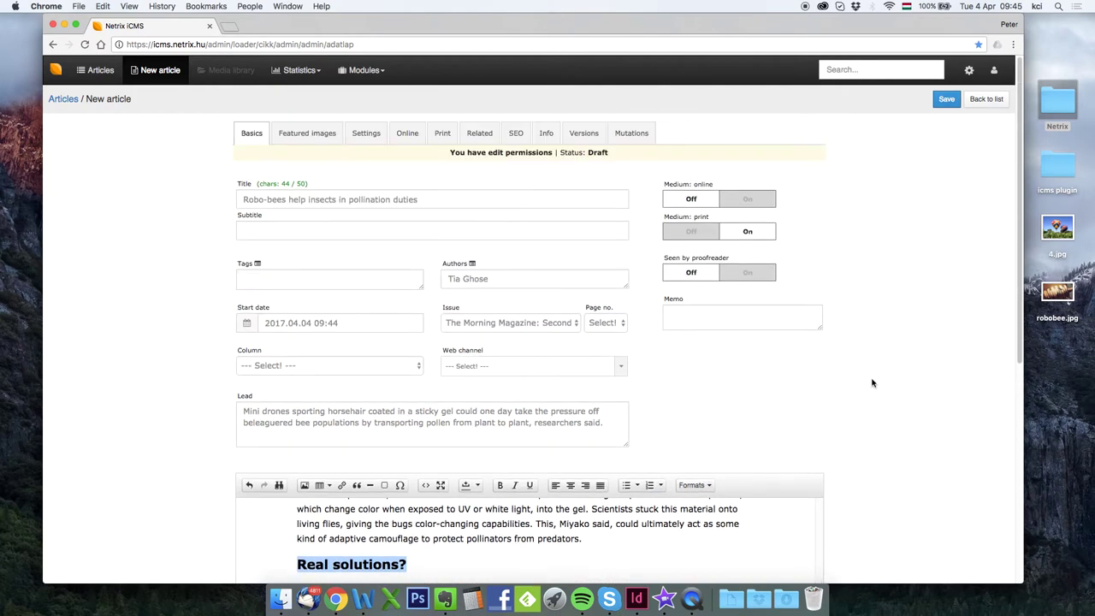
left_click(943, 101)
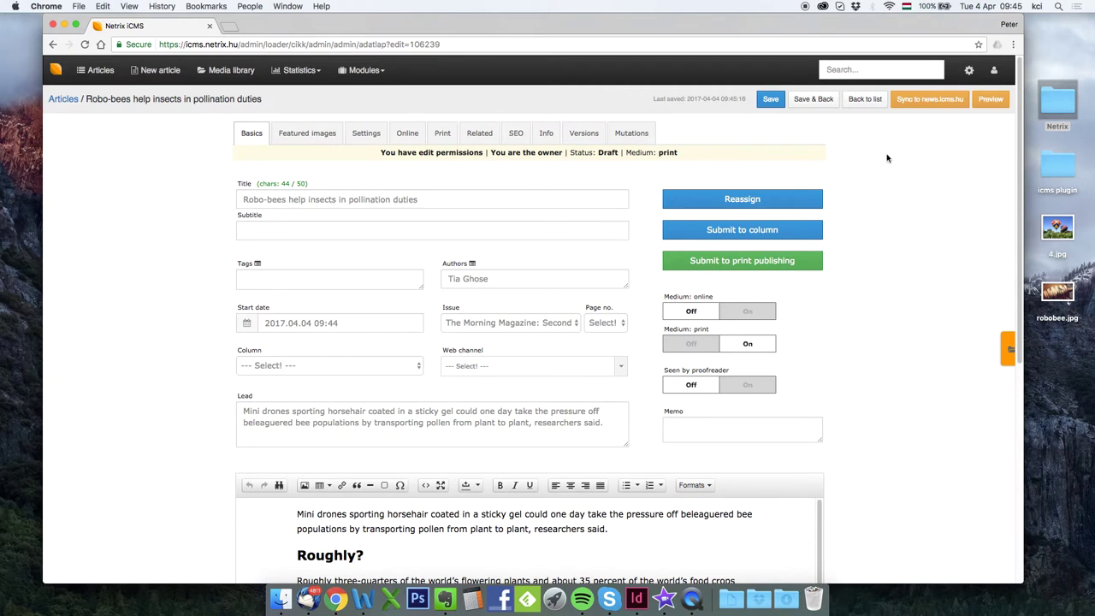
Upload robobee.jpg from the desktop to the article's media folder and assign it as Print kép 1
left_click(324, 130)
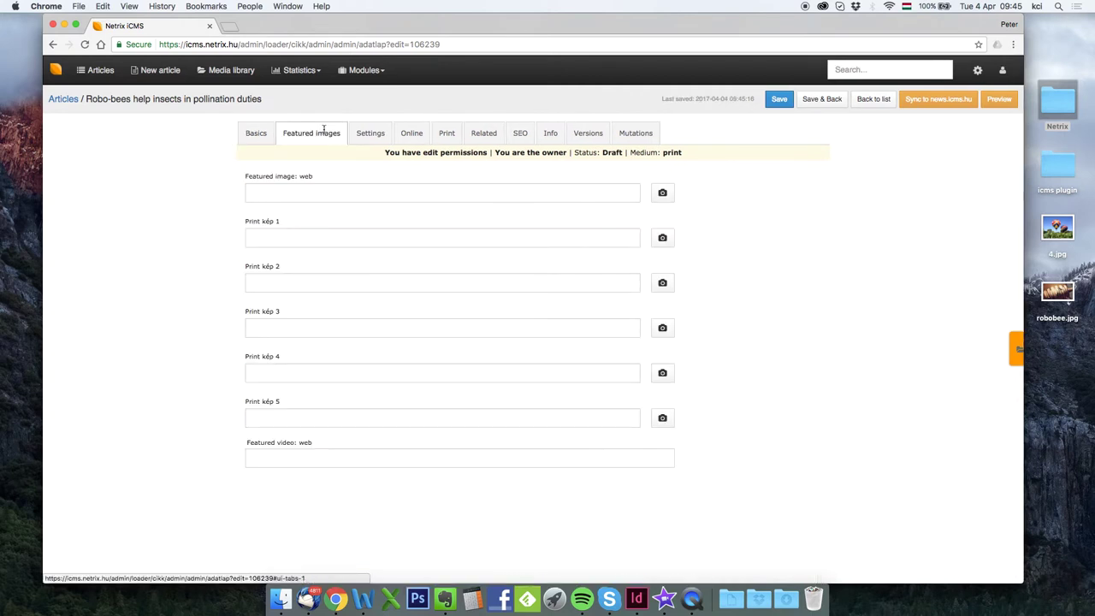
left_click(662, 238)
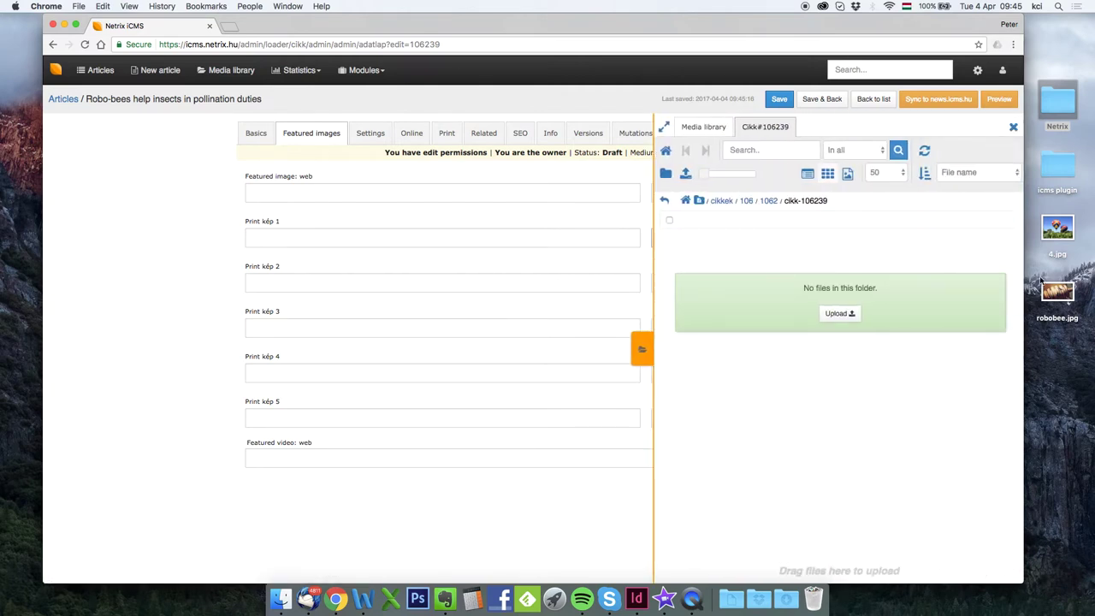
left_click_drag(1063, 293, 847, 375)
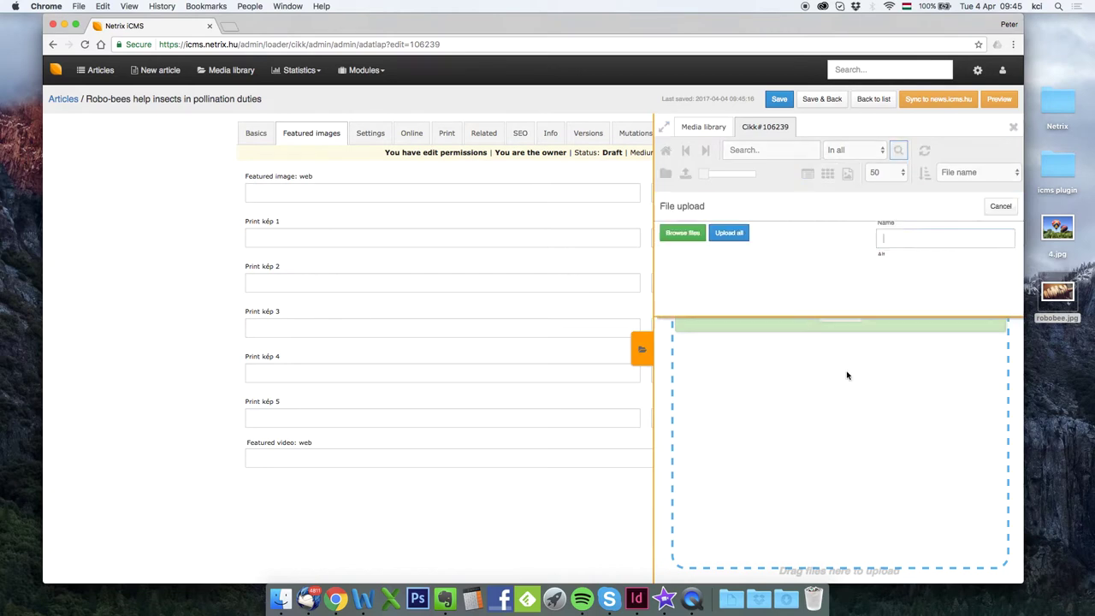
left_click(736, 233)
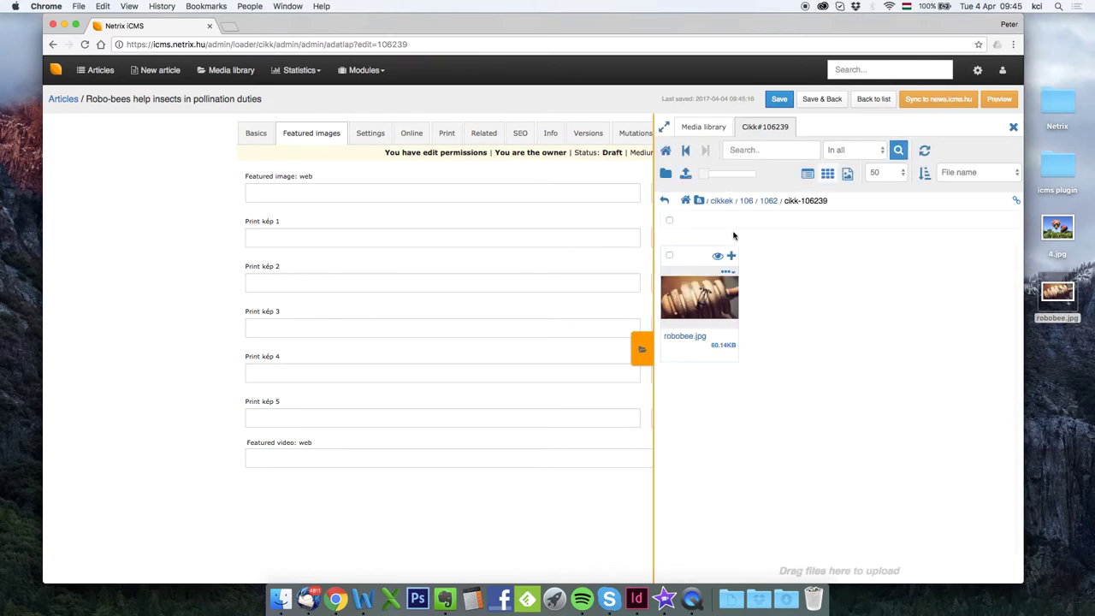
double_click(719, 297)
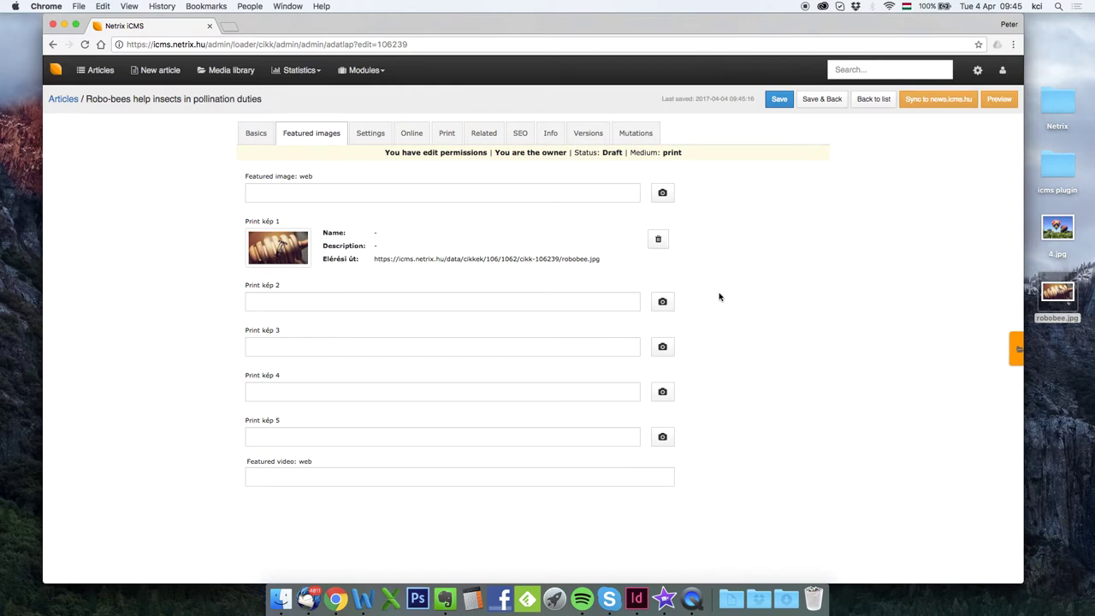
Submit the article to print publishing in the chosen issue and return to the article list
left_click(262, 134)
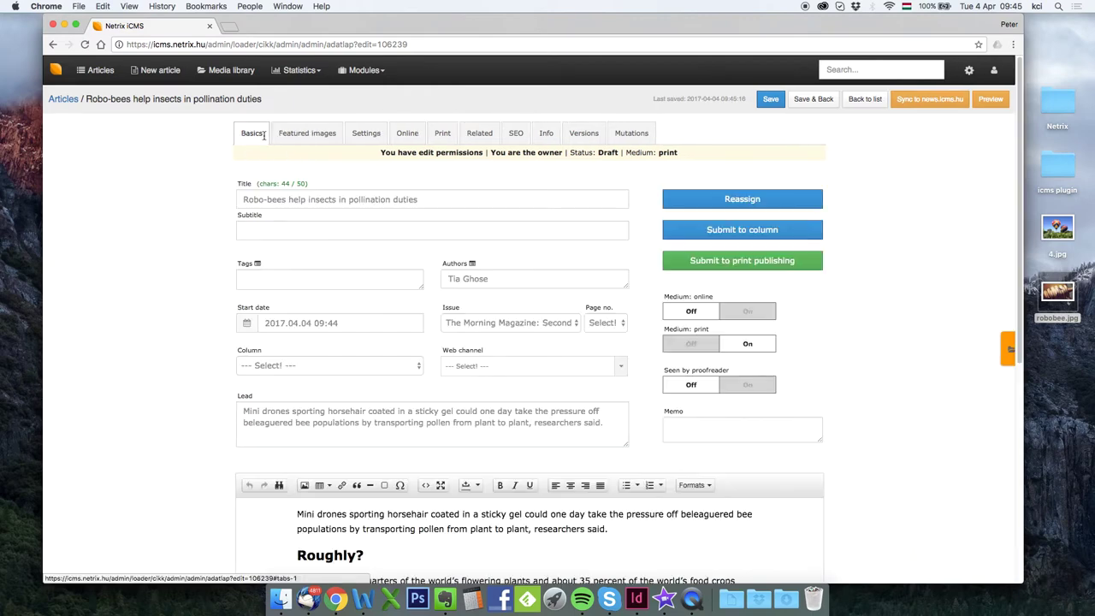
left_click(741, 261)
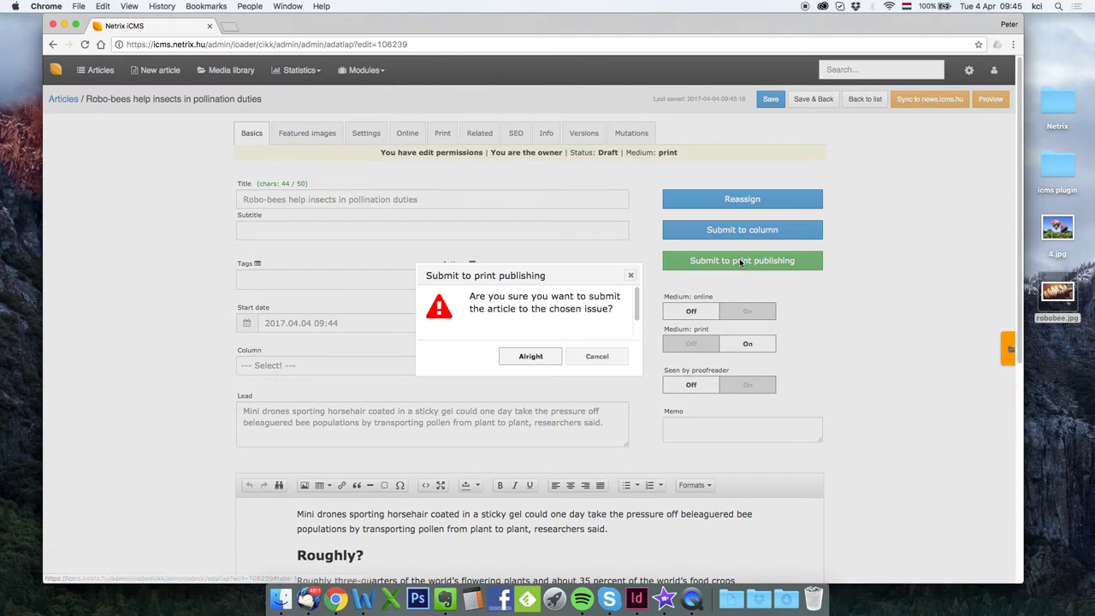
left_click(544, 354)
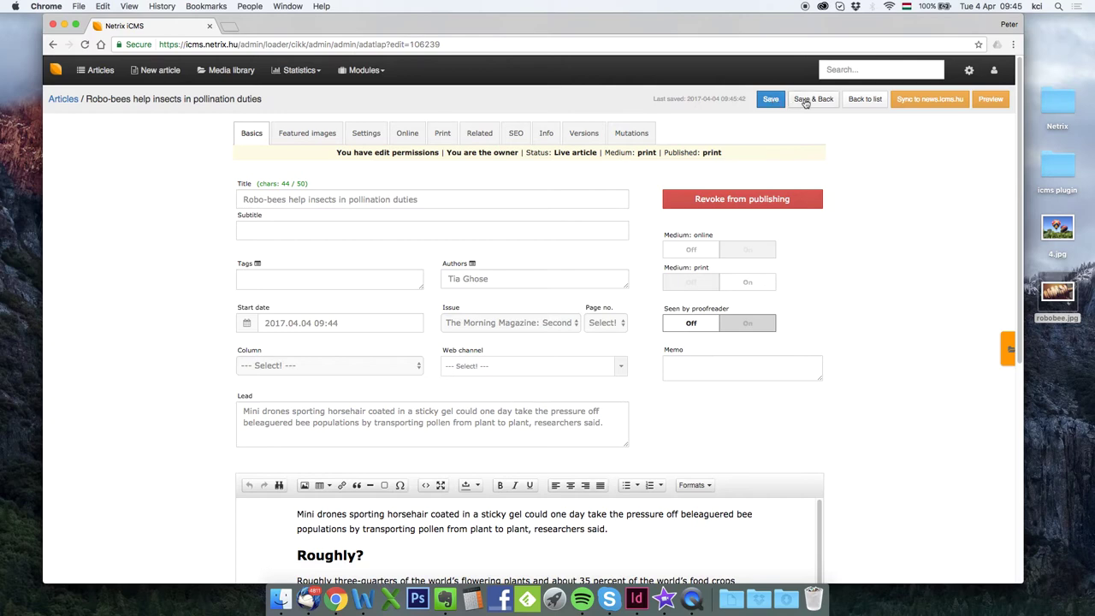
left_click(876, 103)
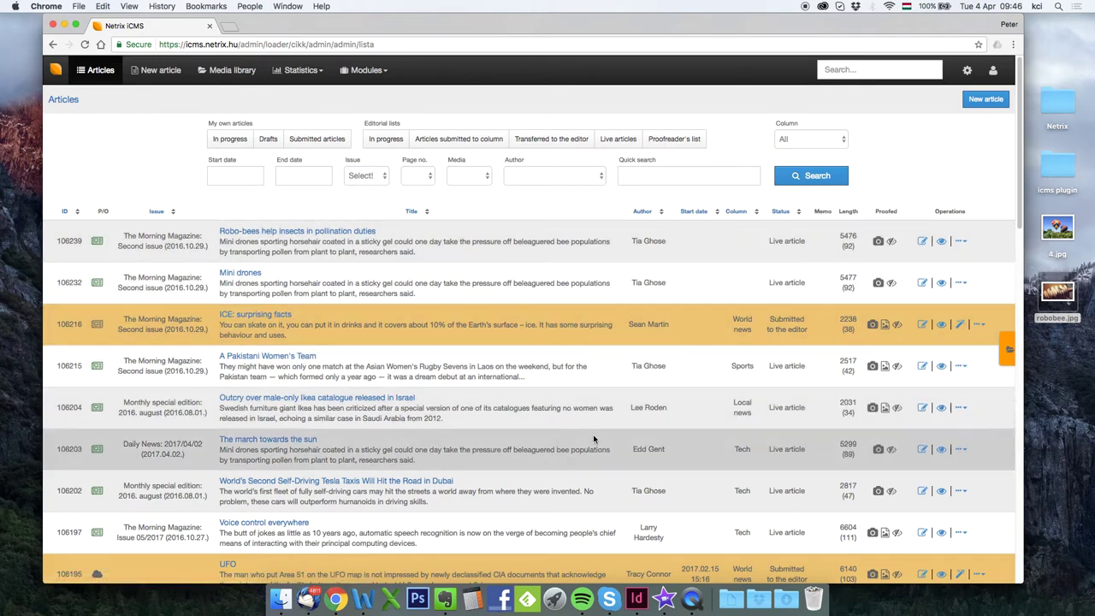
Switch to InDesign and show the XML structure of the NetrixLabs sample document
left_click(637, 598)
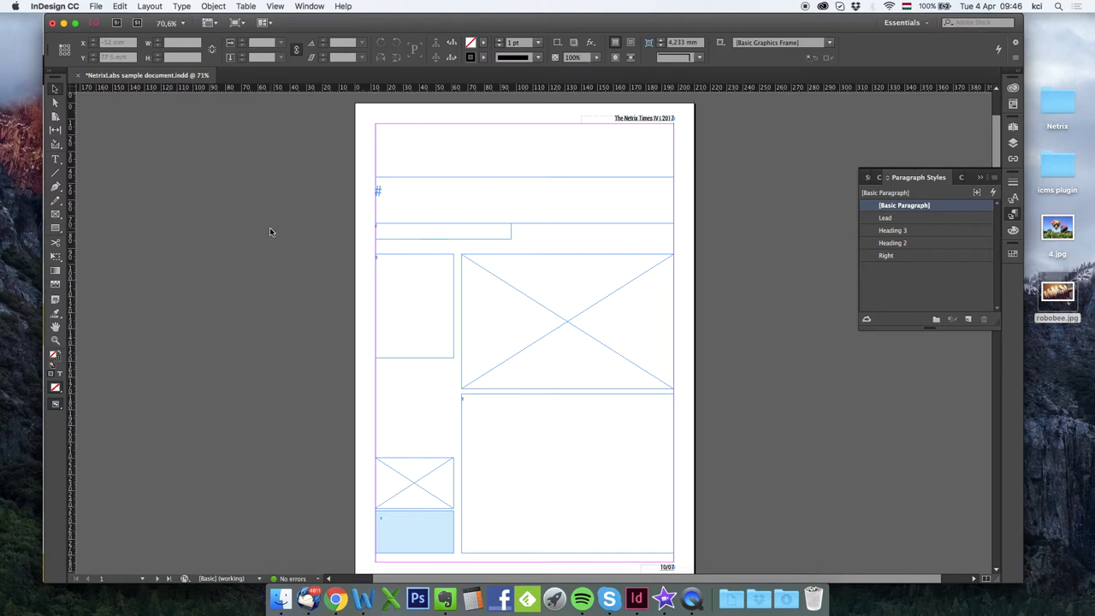
left_click(276, 7)
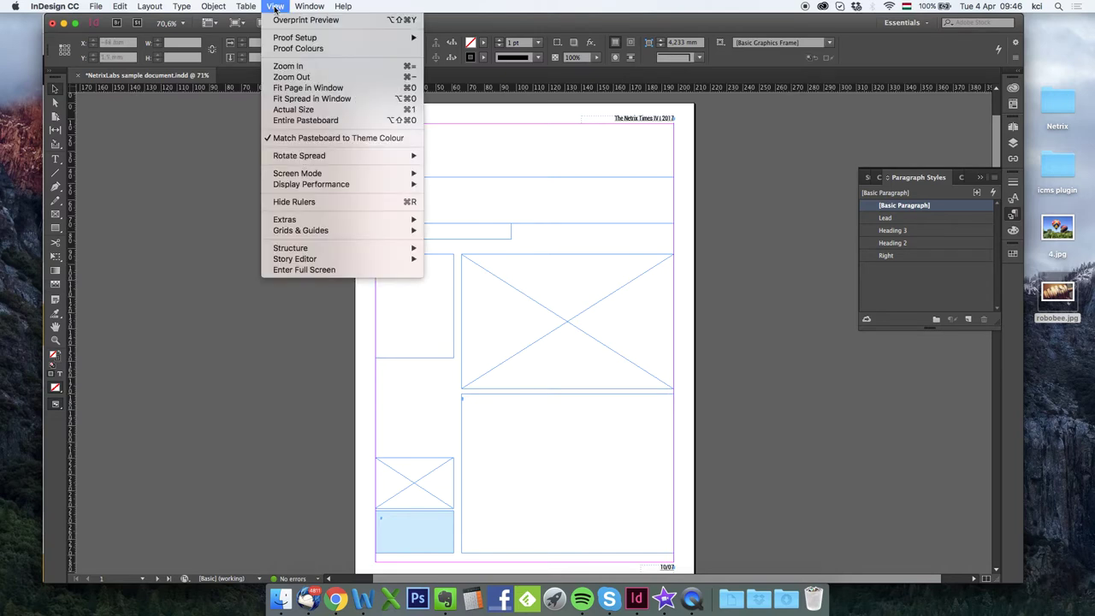
mouse_move(350, 248)
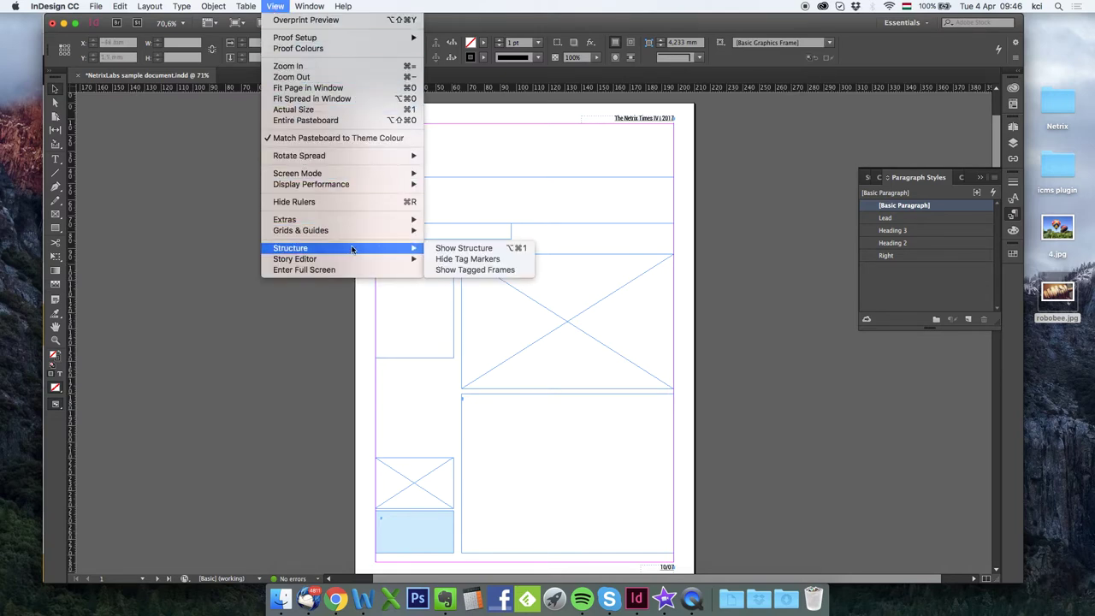
left_click(455, 249)
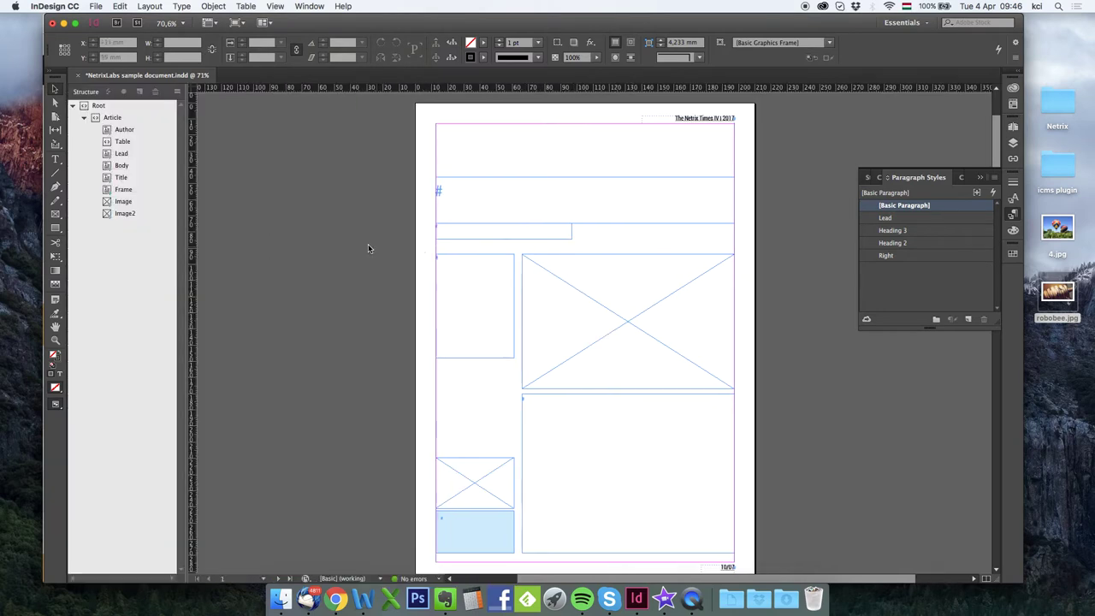
Examine which structure tags belong to the title, author, lead, body and large image frames on the page
left_click(484, 194)
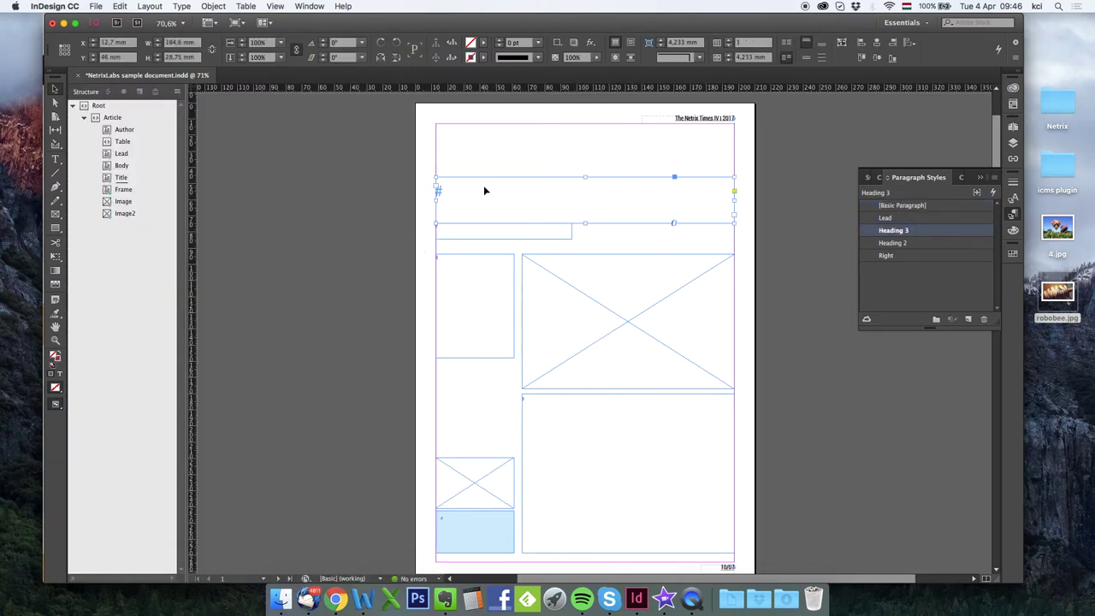
left_click(483, 235)
left_click(483, 272)
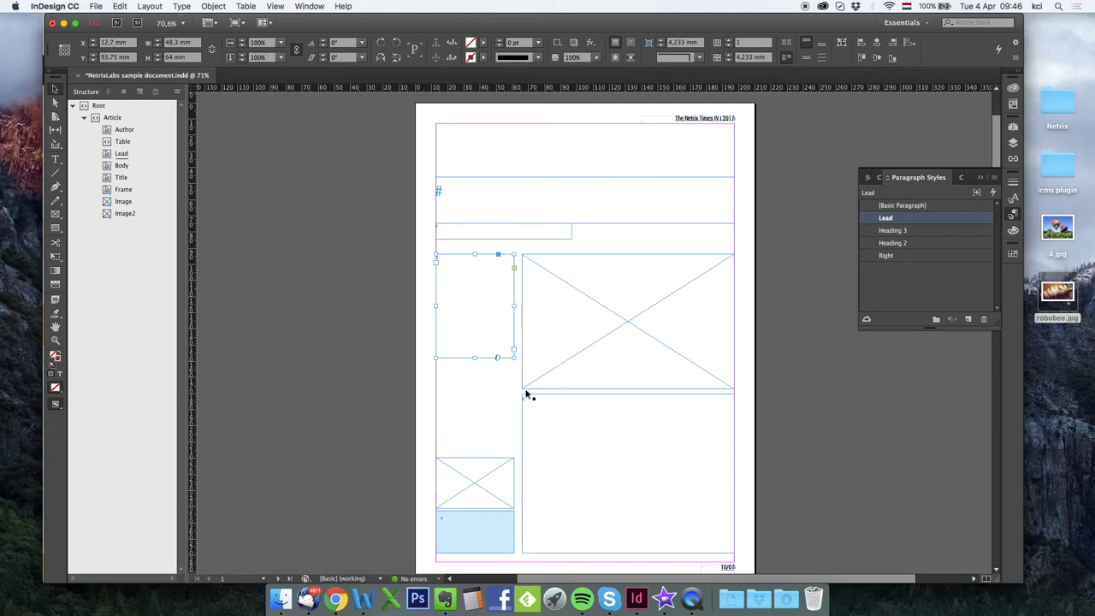
left_click(590, 420)
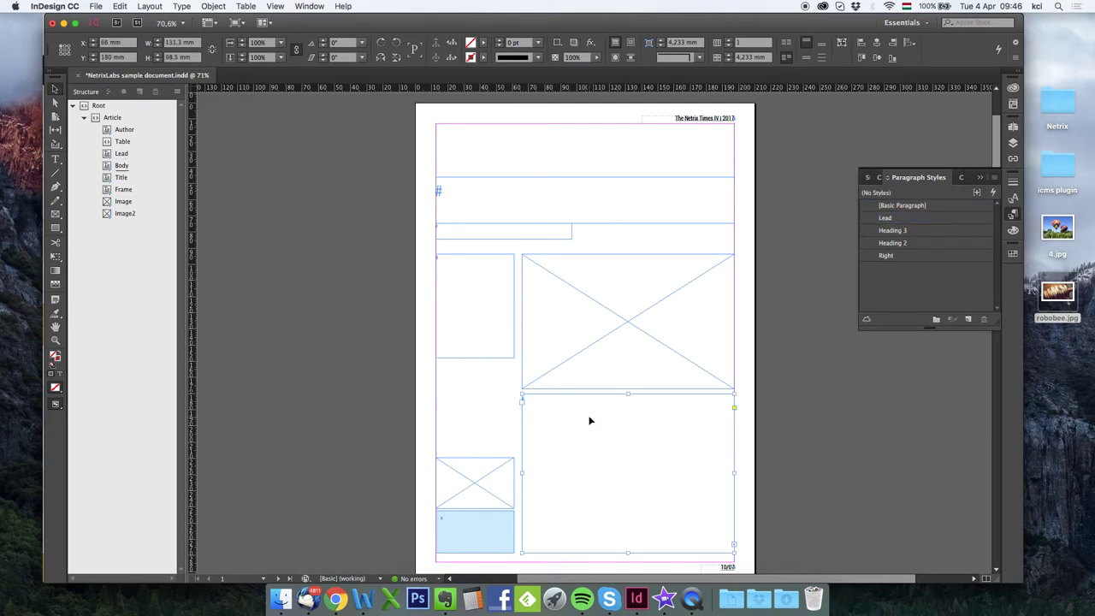
left_click(577, 323)
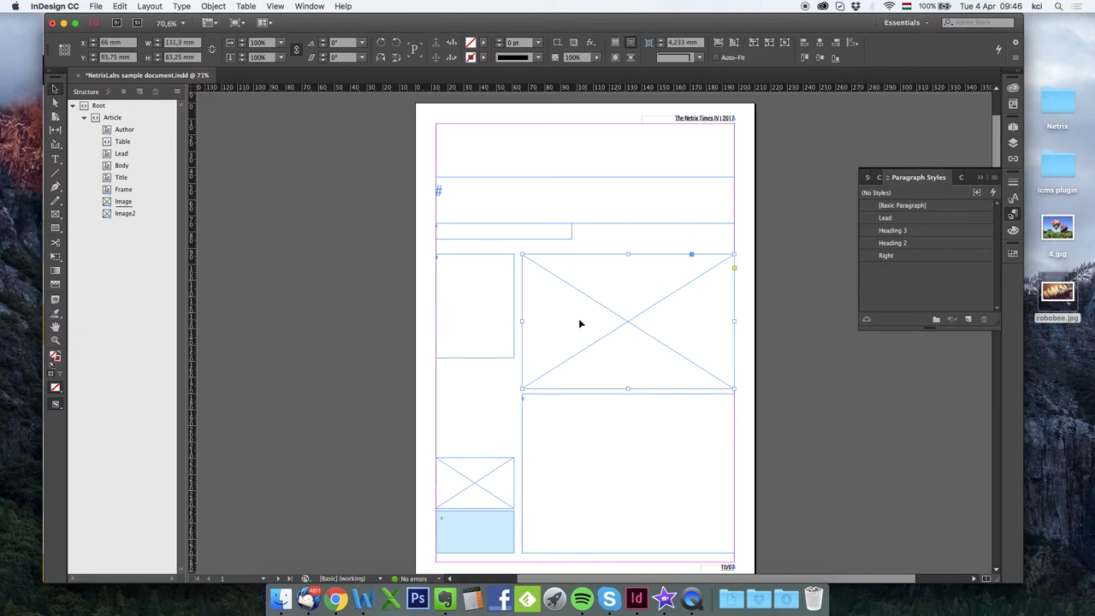
left_click(521, 196)
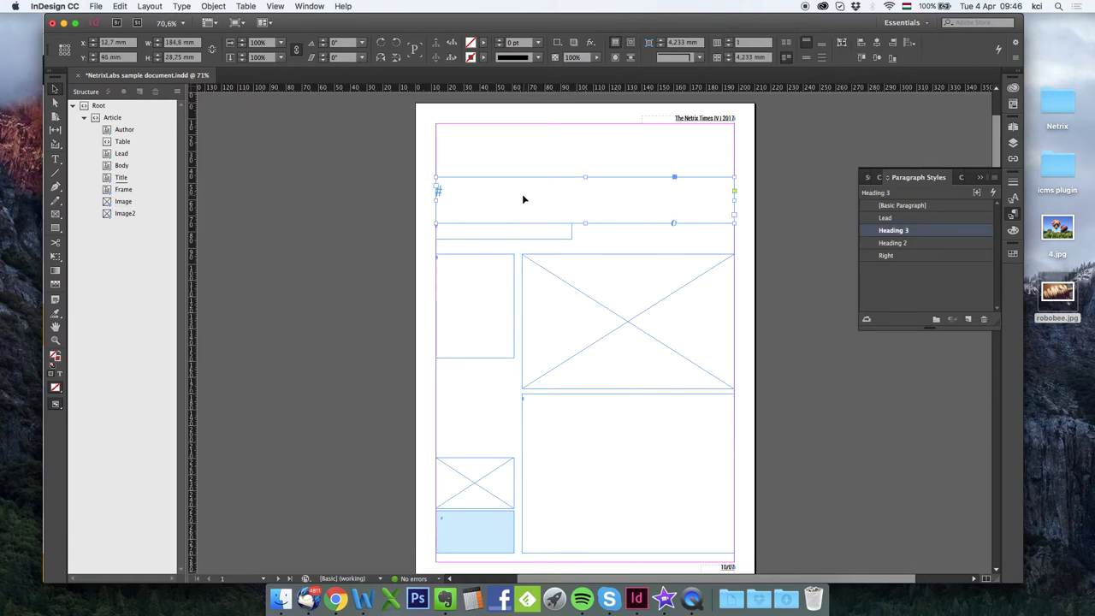
Place the CMS article "Robo-bees help insects in pollination duties" into the page's tagged frames using the Netrix iCMS Asset Manager
left_click(313, 8)
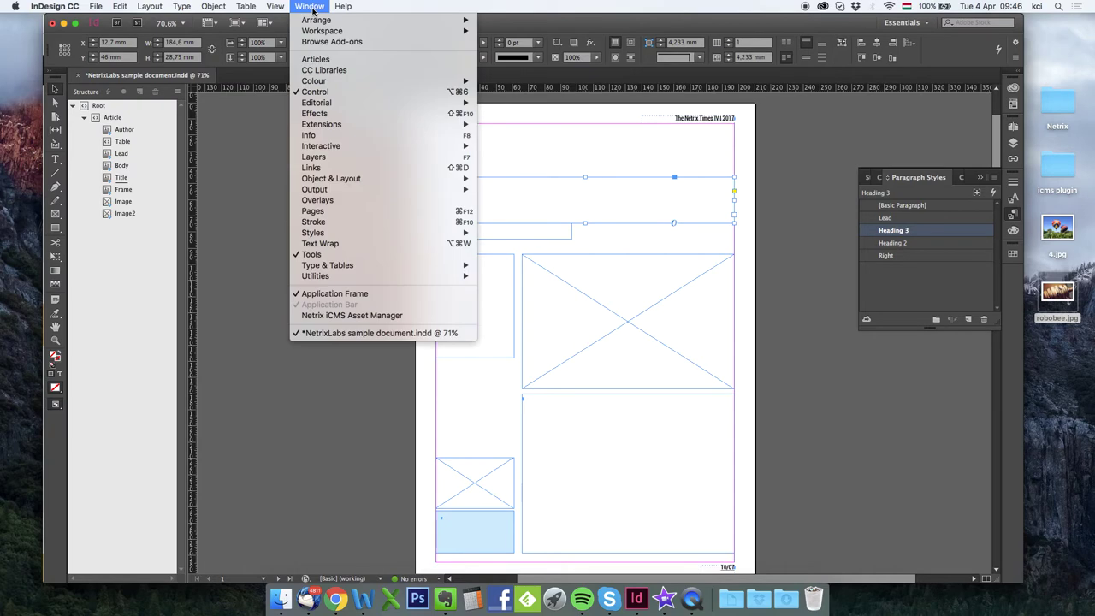
left_click(409, 318)
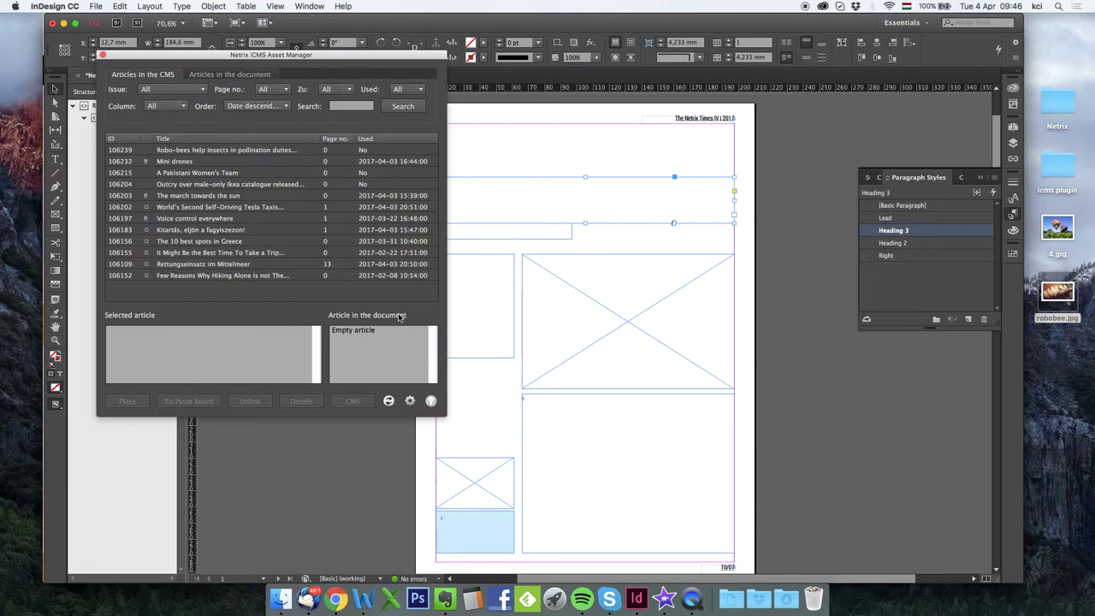
left_click(246, 151)
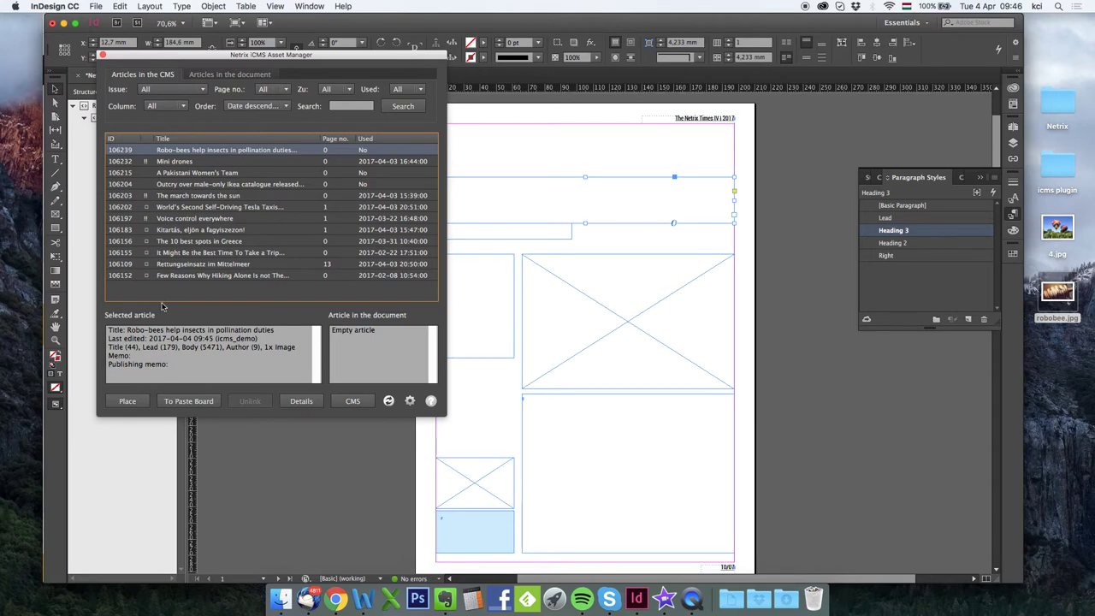
left_click(132, 408)
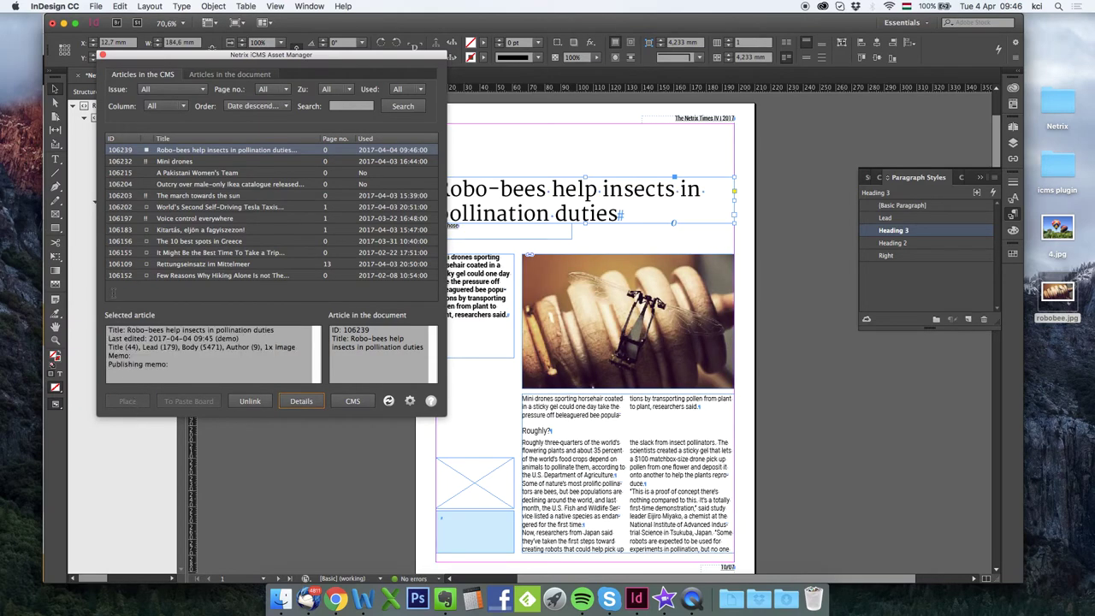
left_click(102, 55)
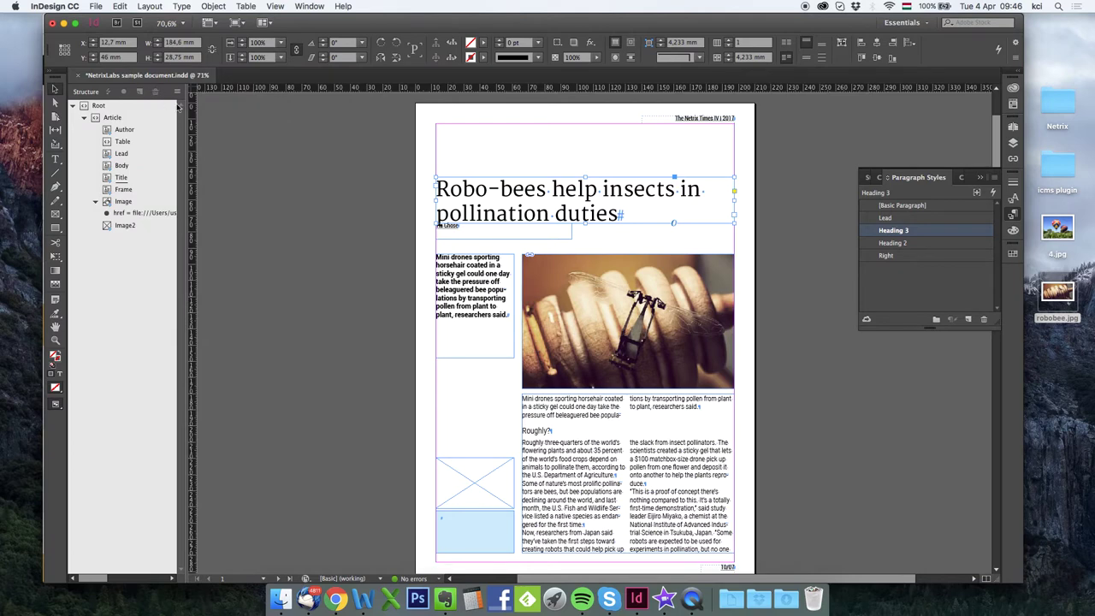
Insert the word "could" before "help" in the article title on the first page
scroll(804, 252, "down", 1)
scroll(813, 248, "down", 5)
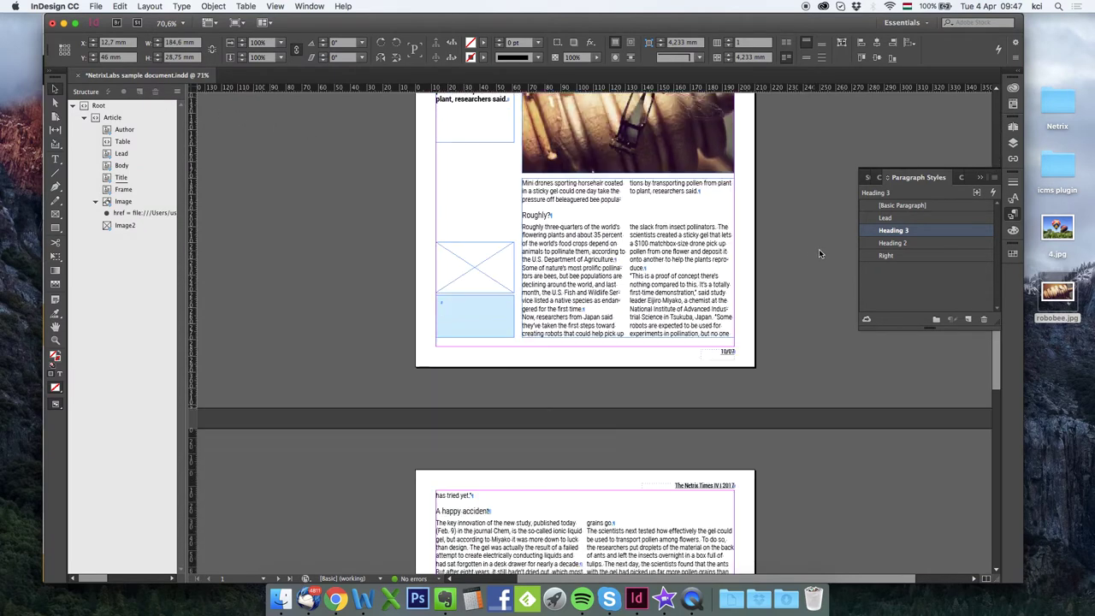
scroll(818, 249, "down", 4)
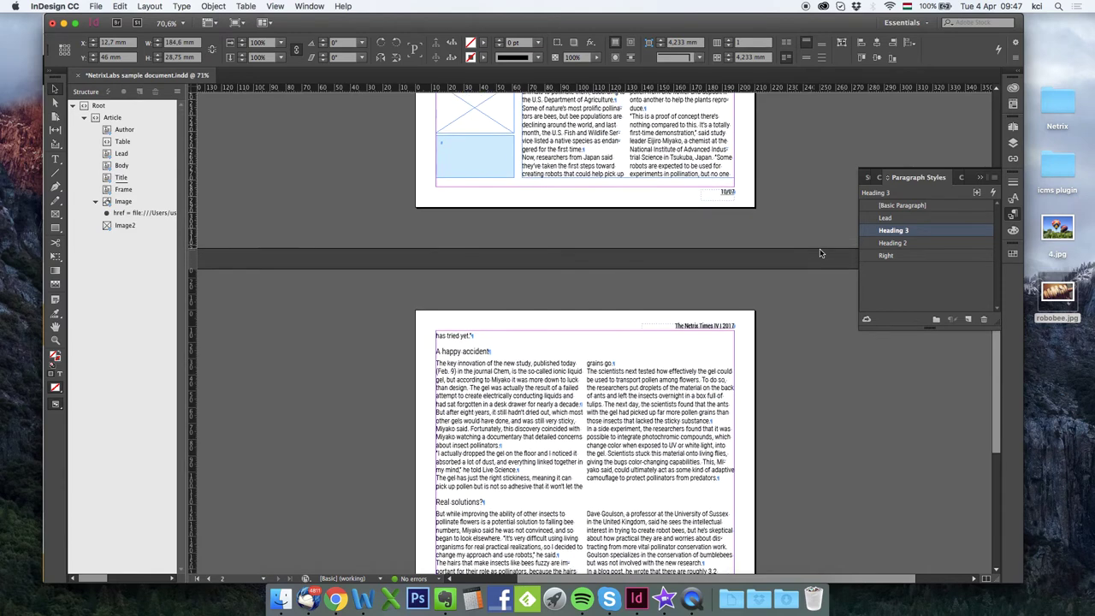
scroll(820, 253, "up", 8)
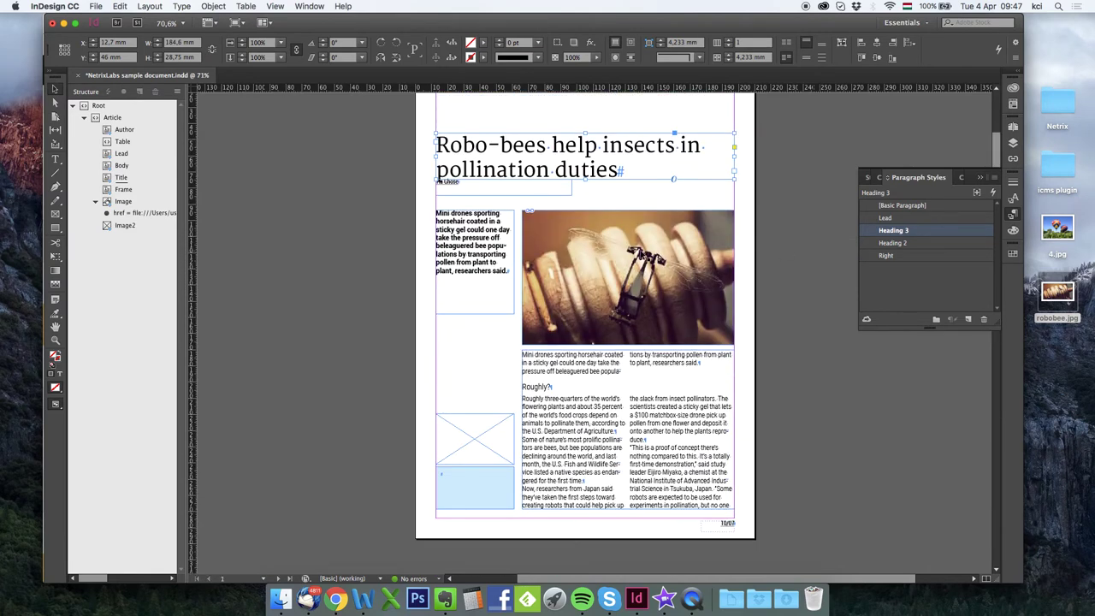
left_click(56, 160)
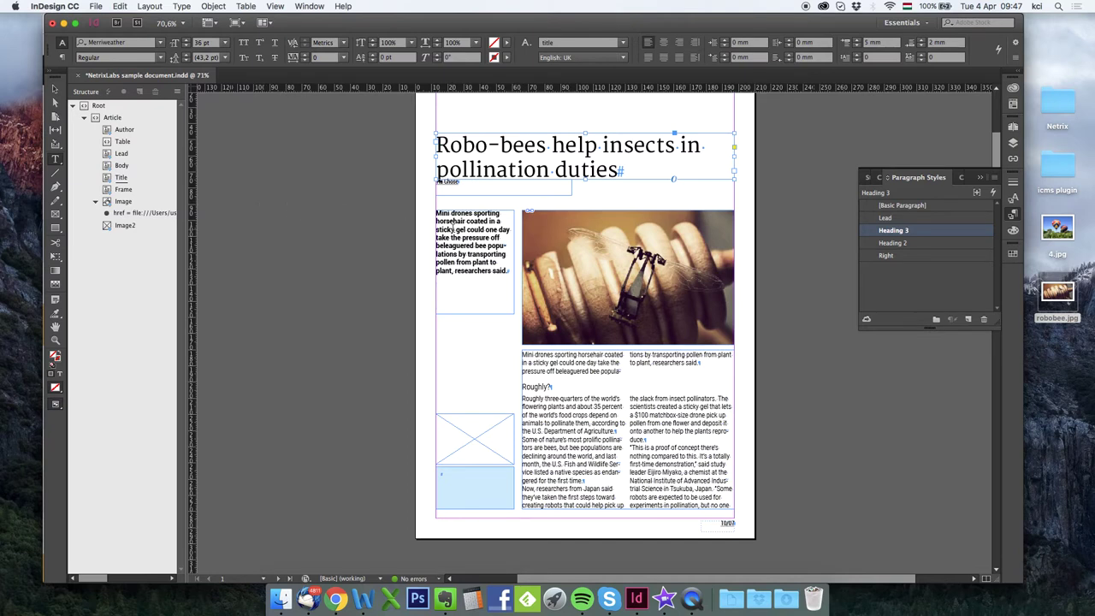
left_click(557, 147)
type("could")
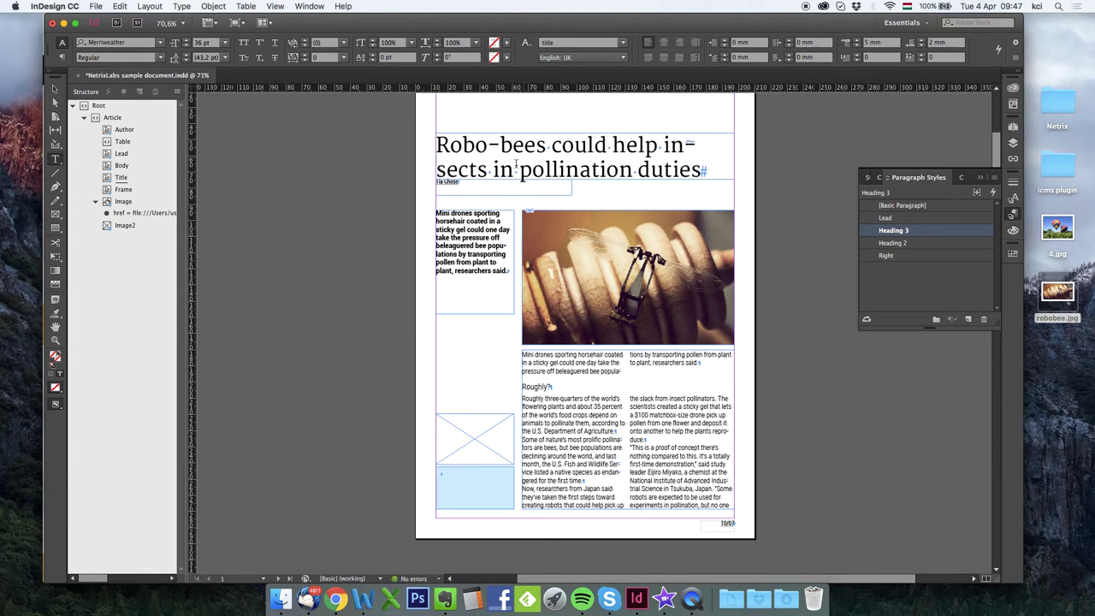
Split "Mini drones" into its own paragraph in the body text, capitalise "Sporting", and apply the Heading 2 style to the new heading
left_click(554, 355)
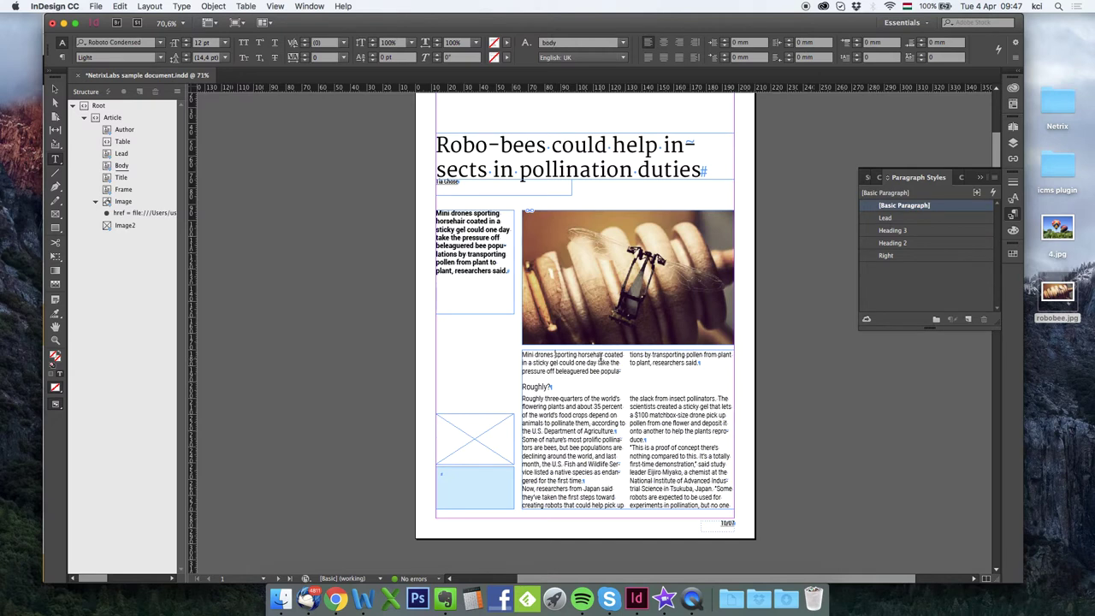
key("Return")
key("shift+Right")
type("S")
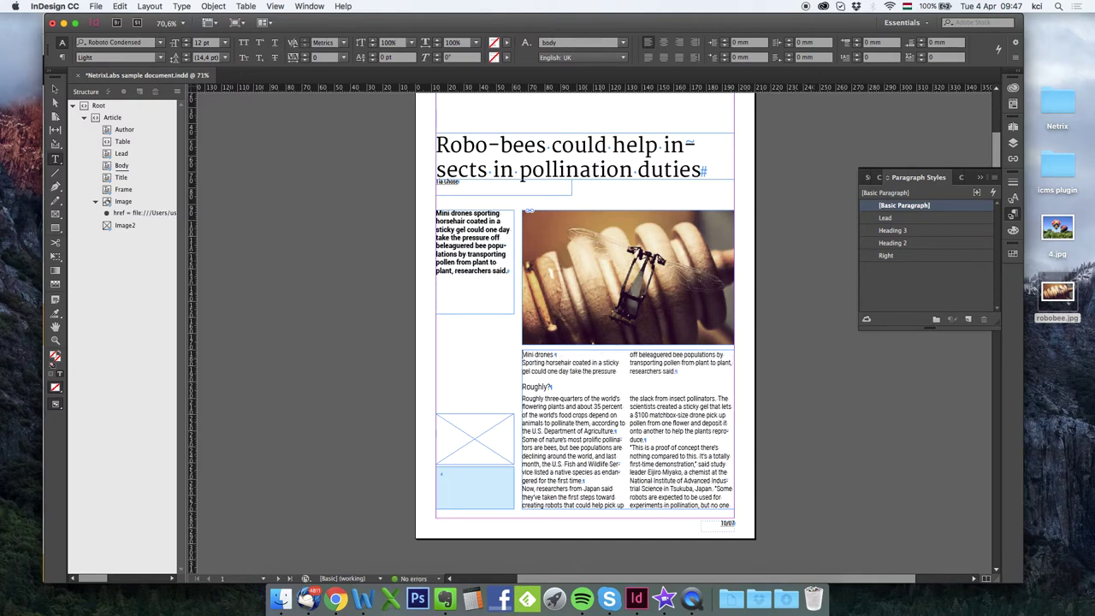
left_click_drag(546, 355, 554, 355)
left_click(893, 244)
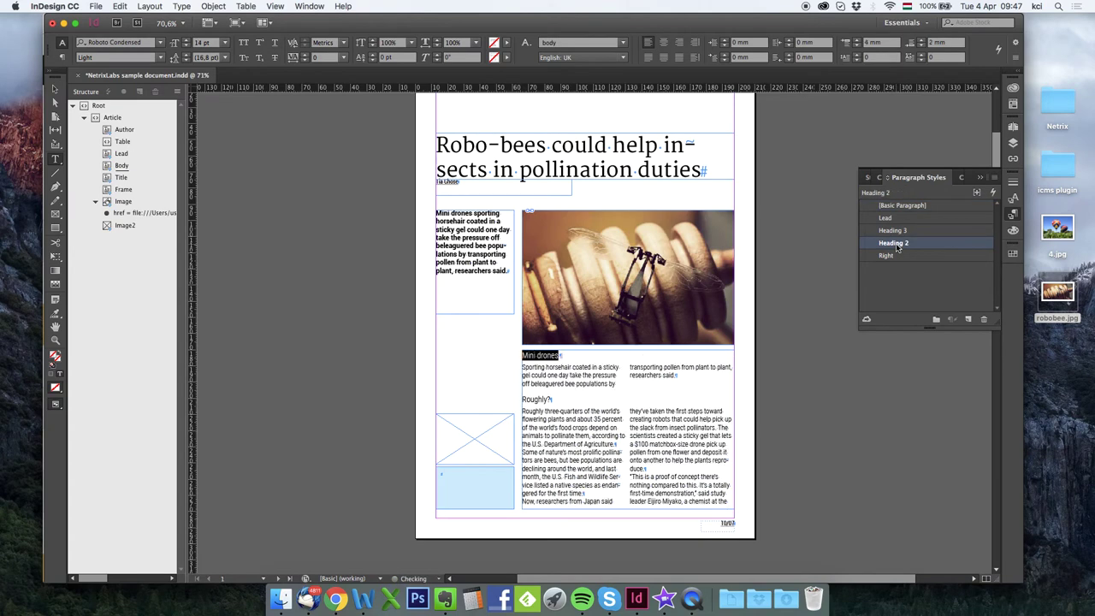
left_click(596, 369)
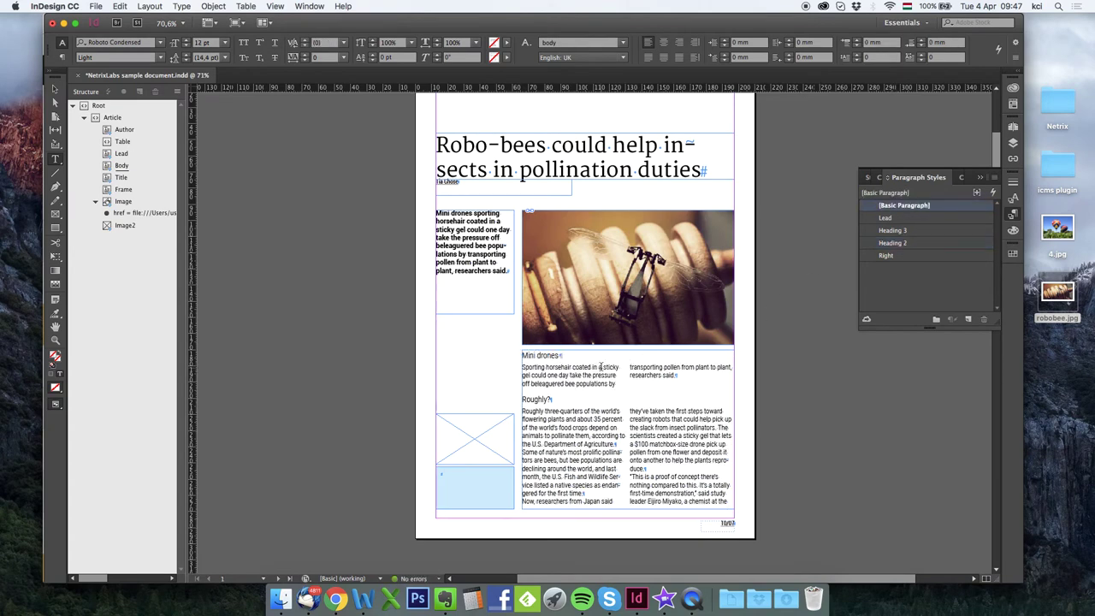
Save the edited NetrixLabs sample document
scroll(636, 354, "down", 5)
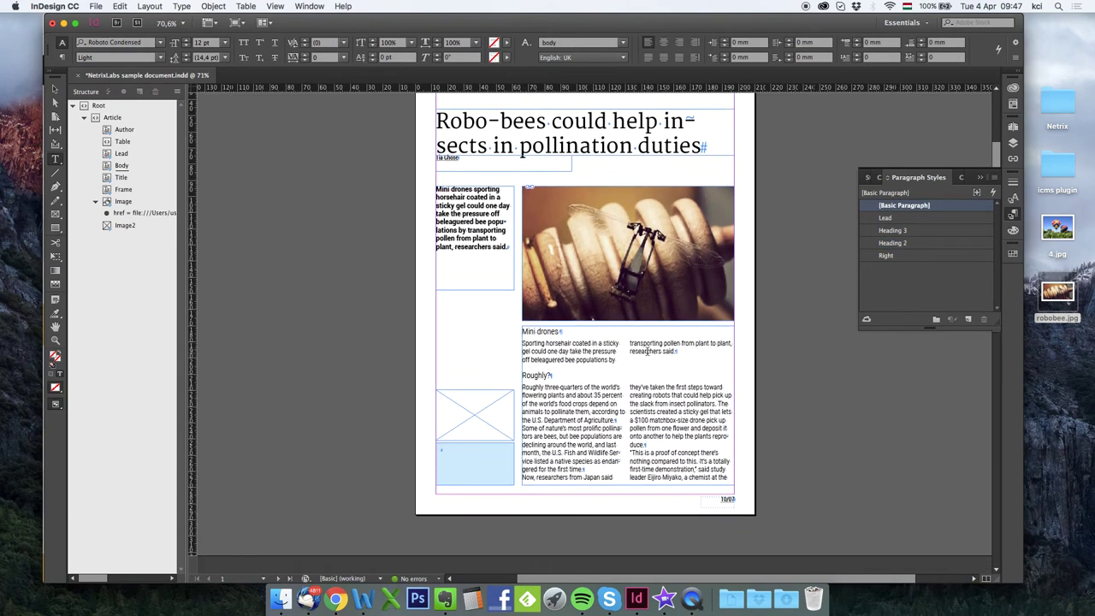
scroll(649, 350, "up", 7)
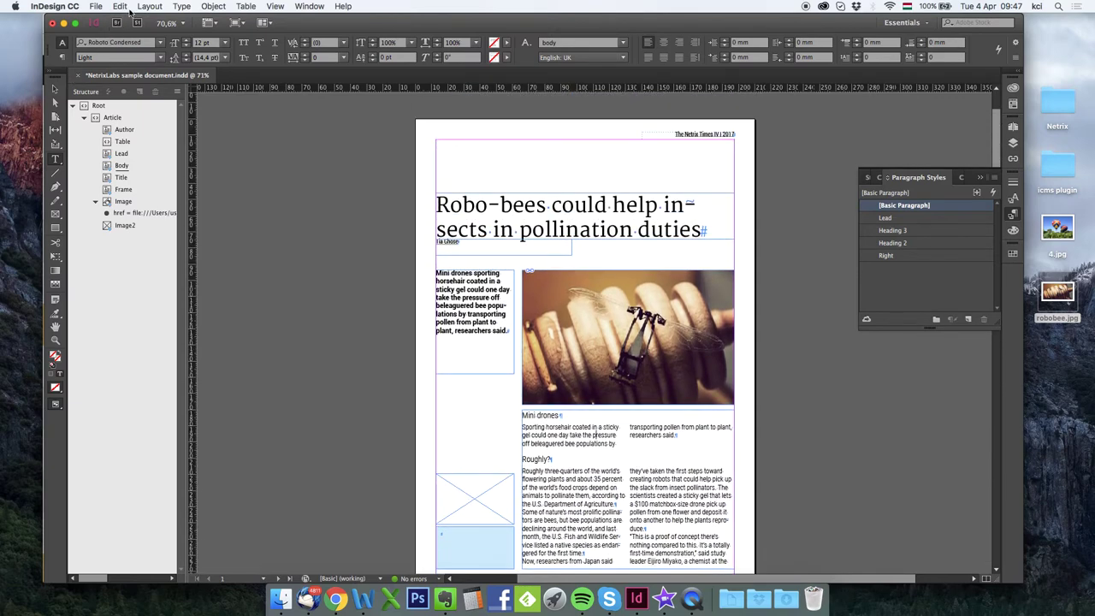
left_click(97, 7)
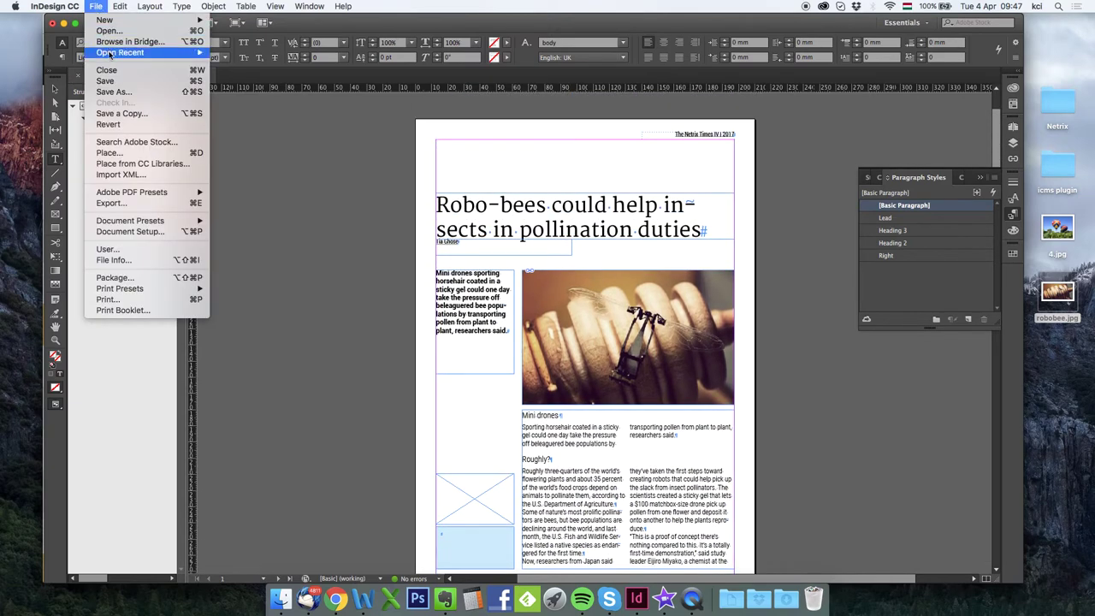
left_click(106, 82)
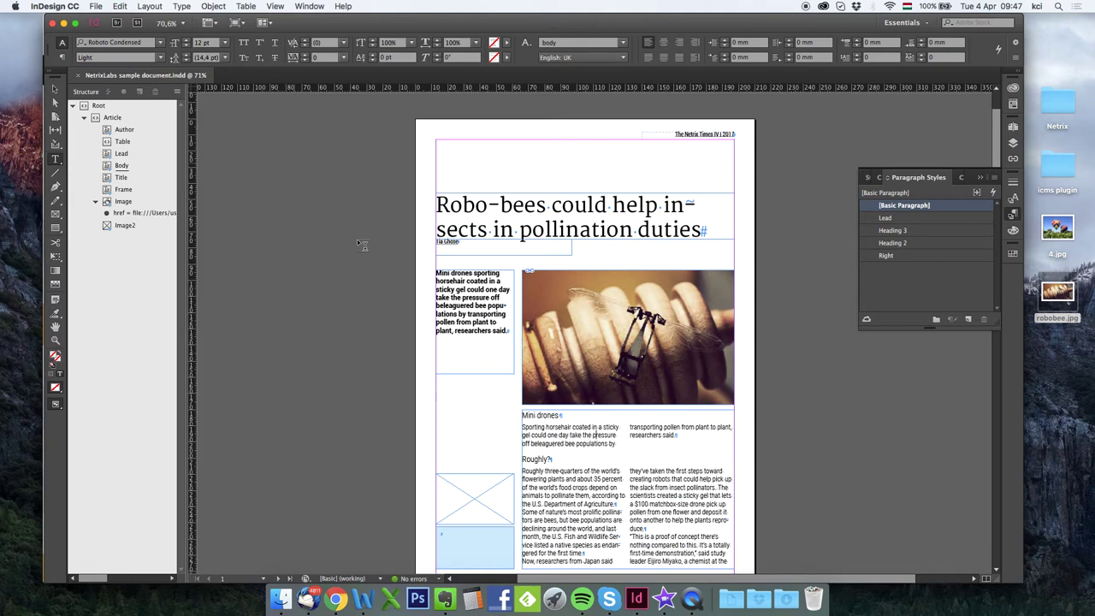
Switch to Chrome, check the Robo-bees article's title and body in iCMS against the layout edits, and return to the article list
left_click(338, 599)
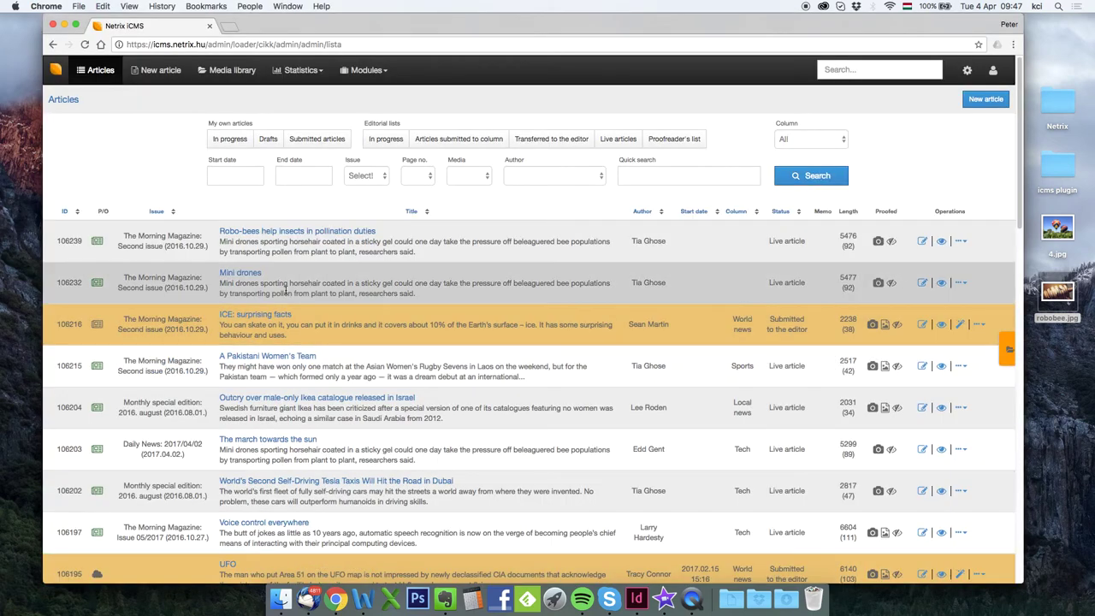
left_click(328, 231)
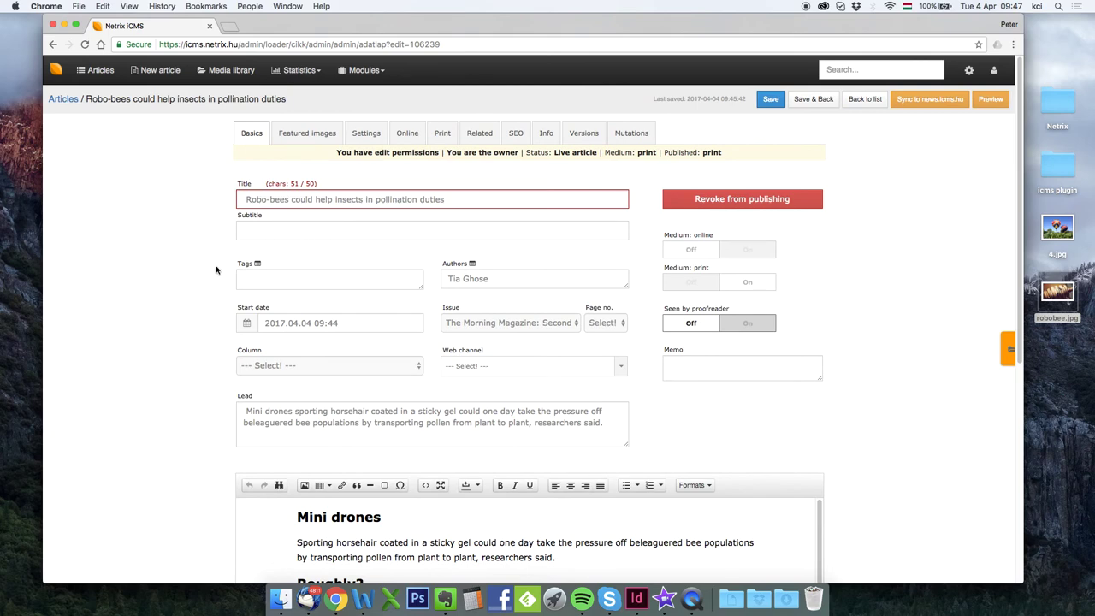
scroll(205, 270, "down", 2)
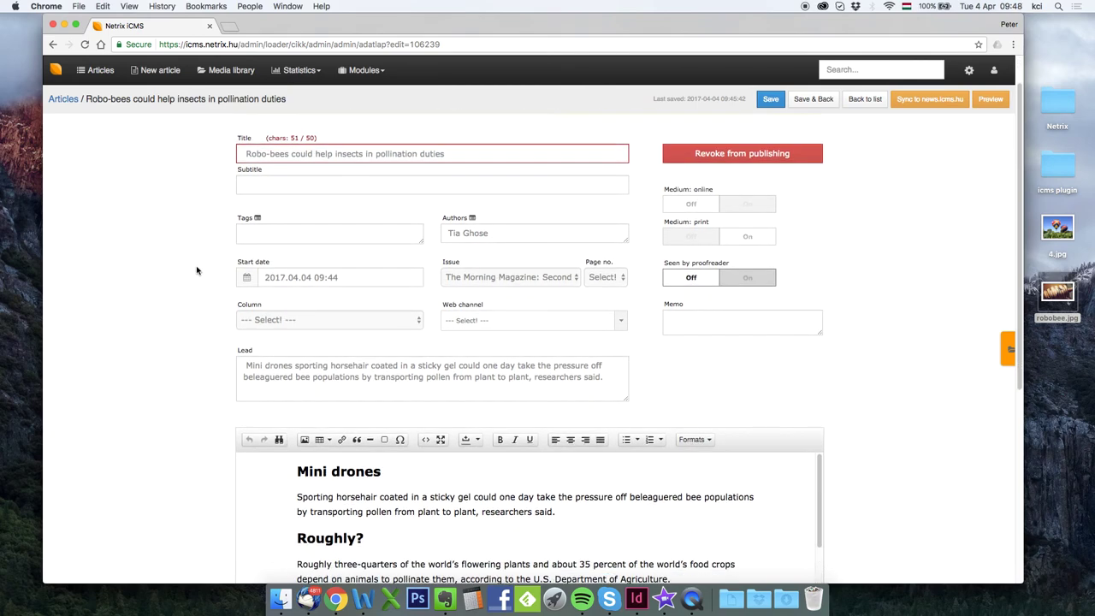
scroll(193, 271, "down", 4)
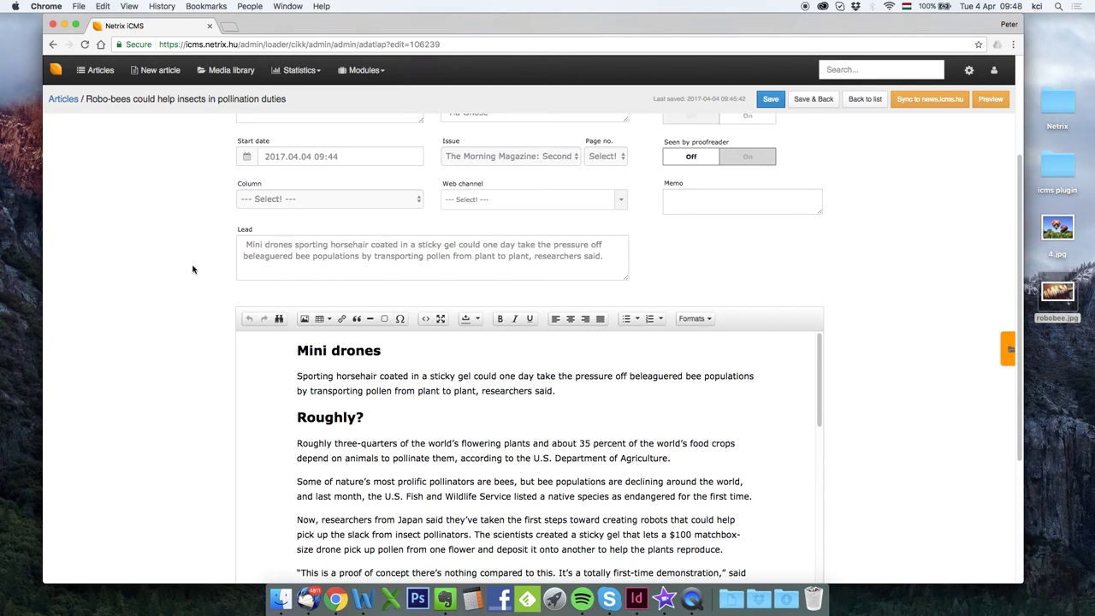
scroll(193, 269, "up", 6)
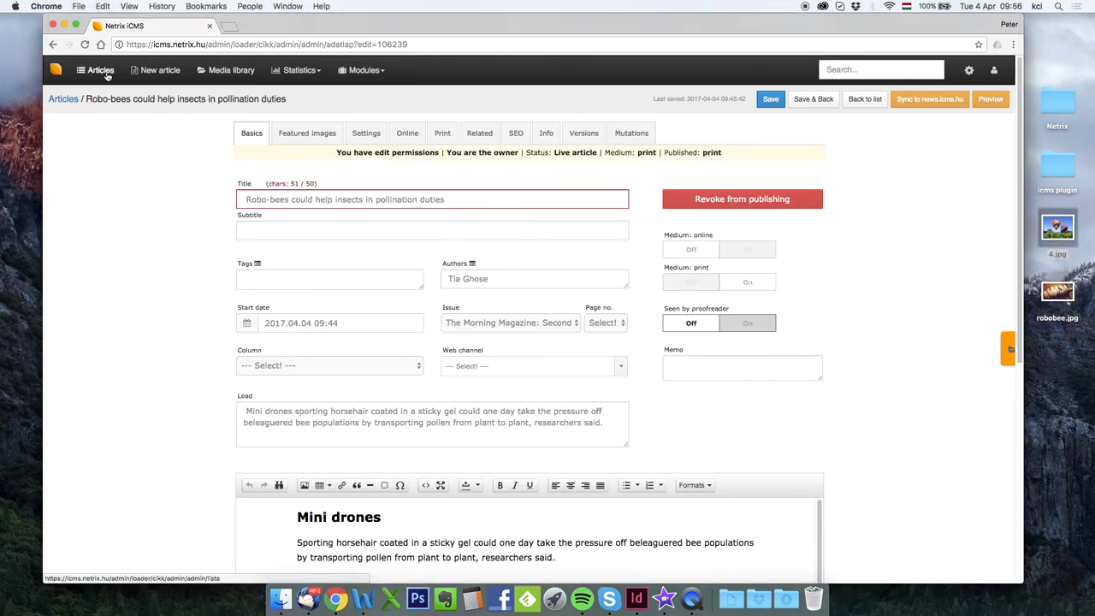
left_click(107, 74)
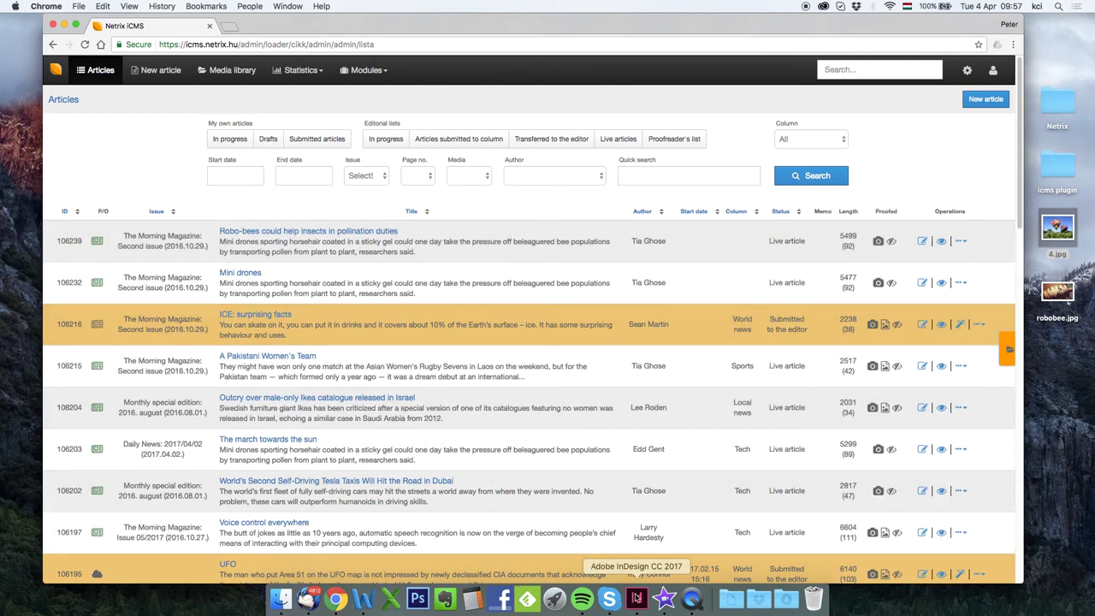
Switch to InDesign, place 4.jpg from the desktop into the small empty image frame, and save the document
left_click(636, 597)
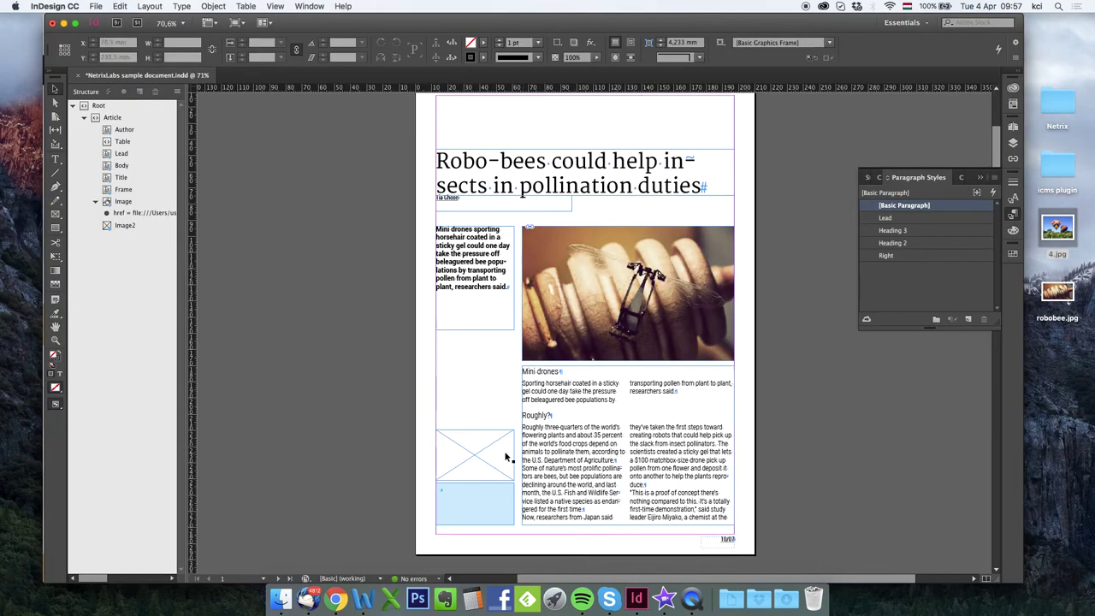
left_click(482, 437)
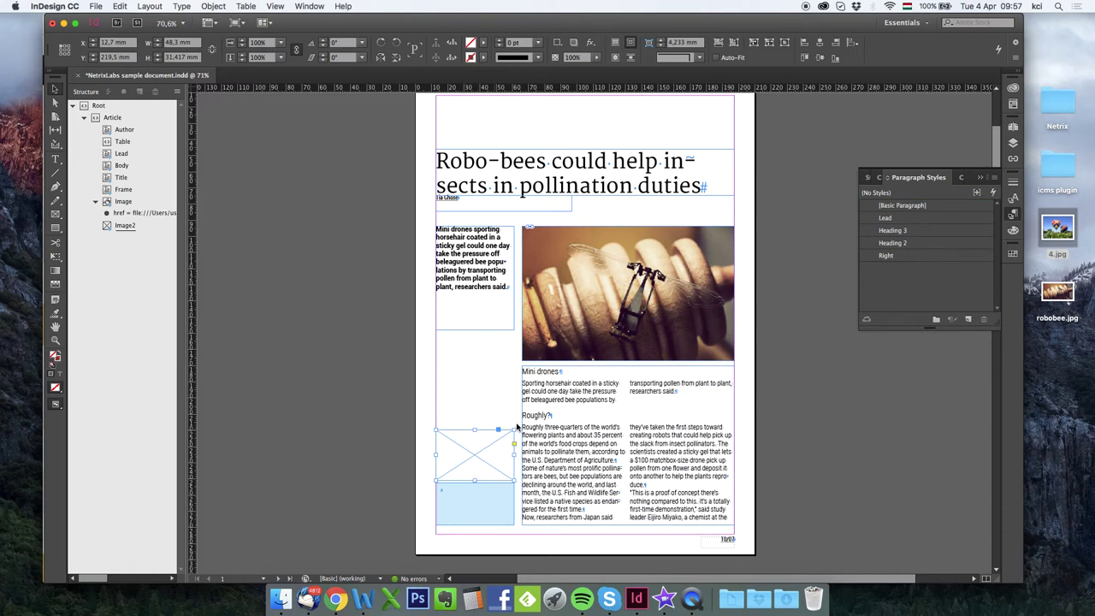
left_click_drag(1058, 229, 490, 444)
left_click(397, 419)
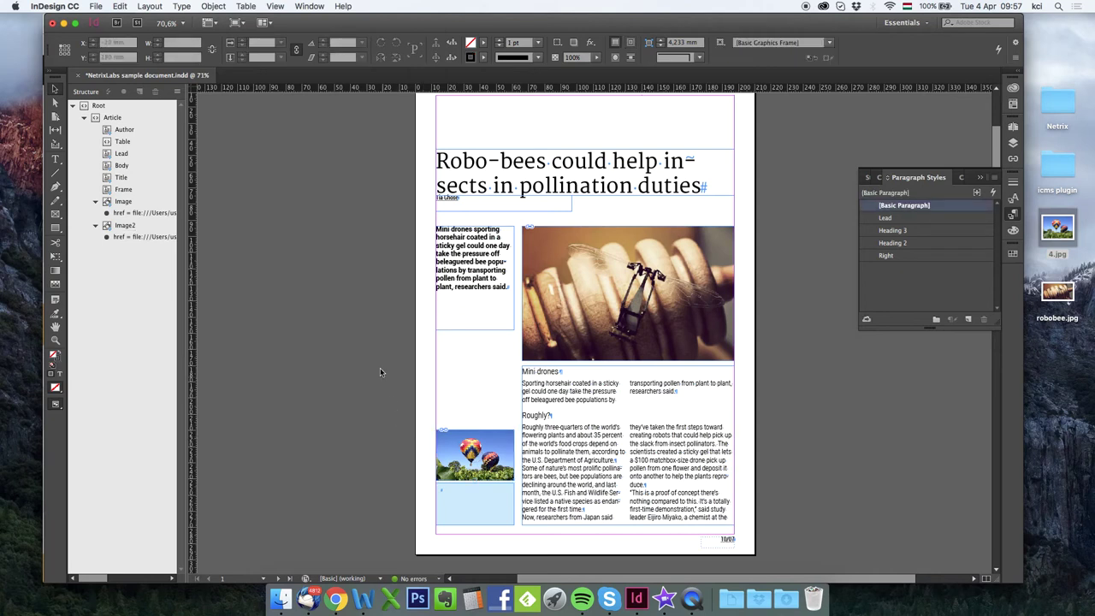
left_click(96, 6)
left_click(111, 81)
Switch to Chrome and open the featured images of the Robo-bees article
left_click(335, 600)
left_click(285, 236)
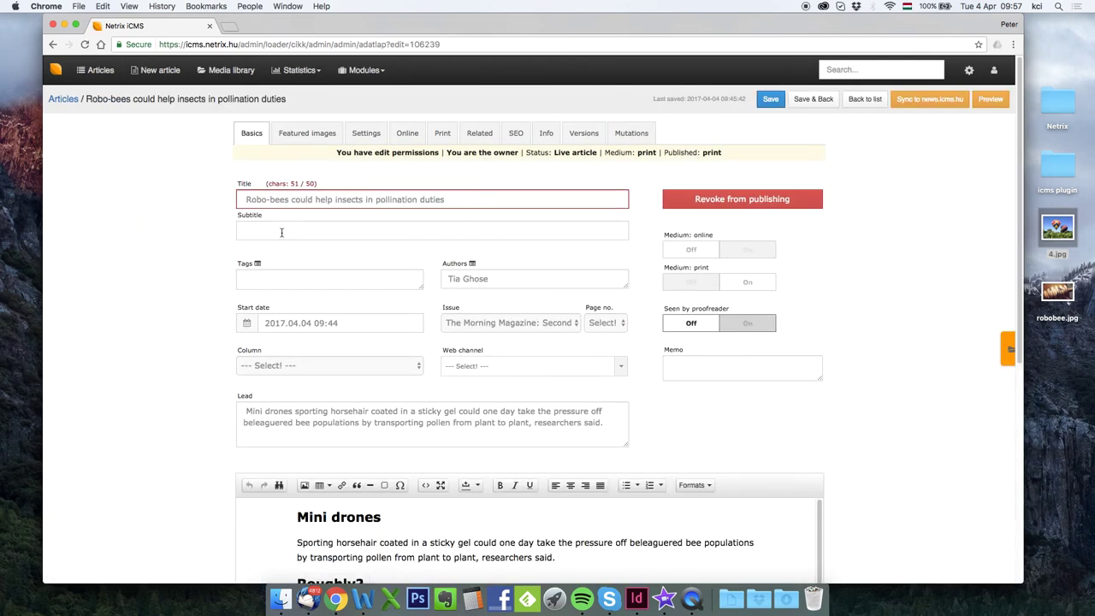
left_click(324, 137)
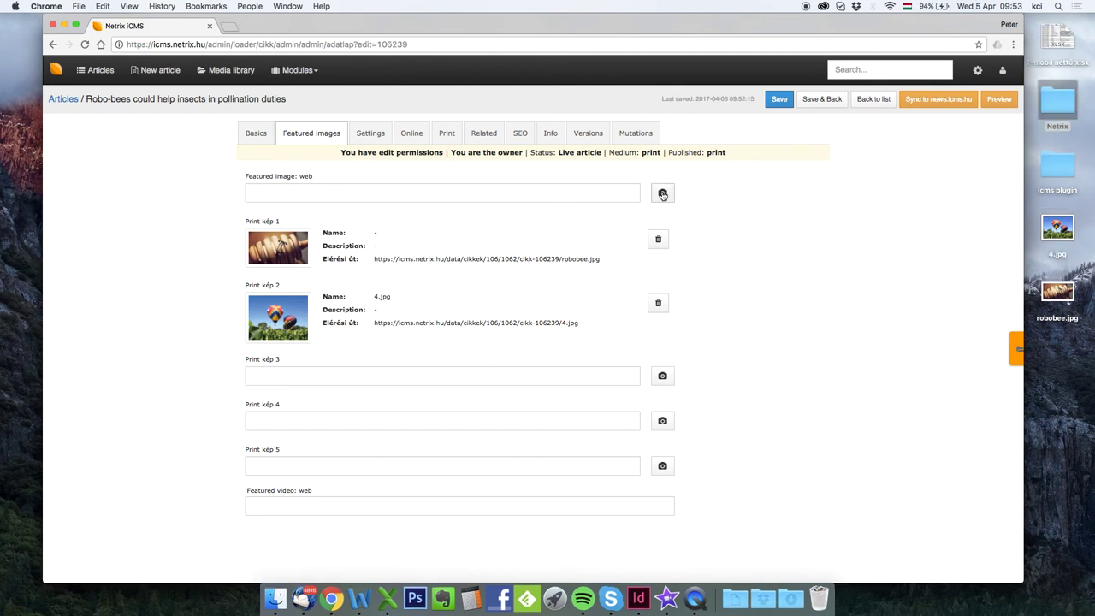
Assign robobee.jpg from the article's media folder as the web featured image and save the article
left_click(662, 194)
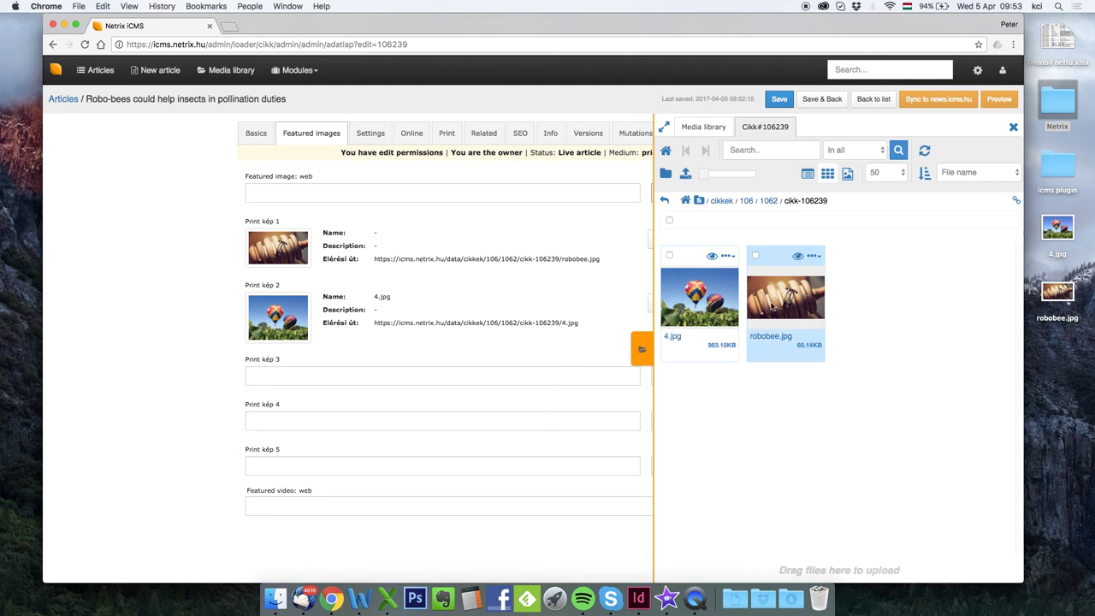
left_click(782, 296)
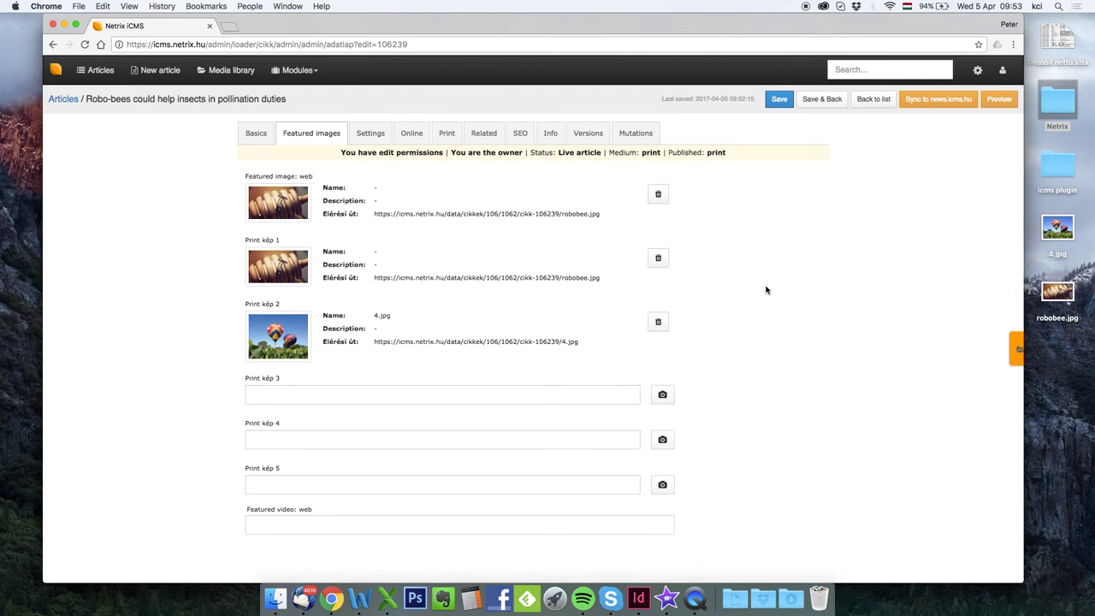
left_click(779, 101)
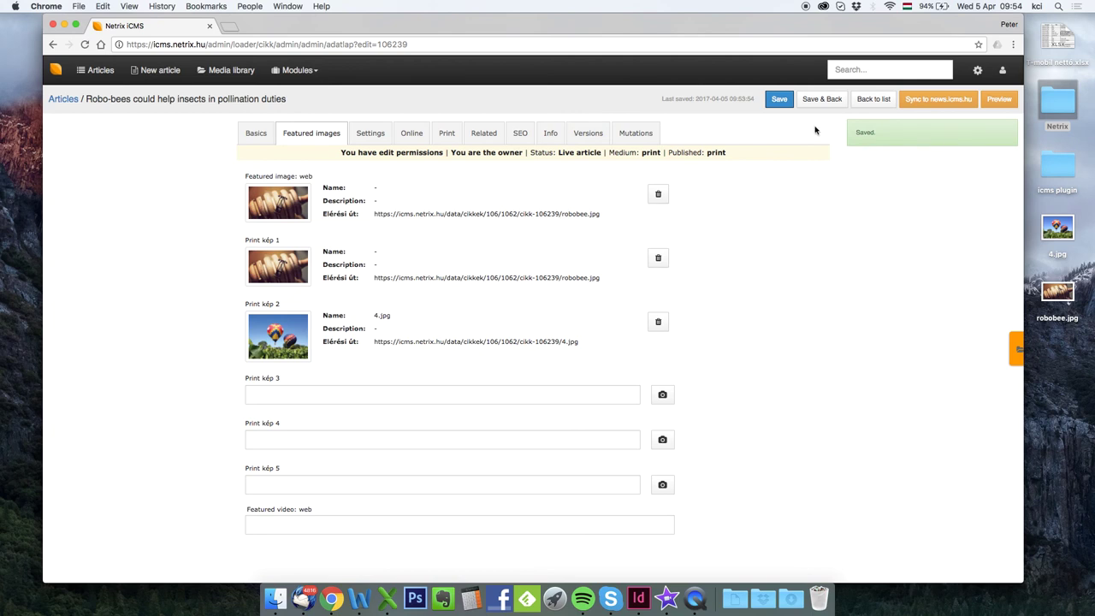
Sync the article to news.icms.hu and look over its web preview
left_click(936, 102)
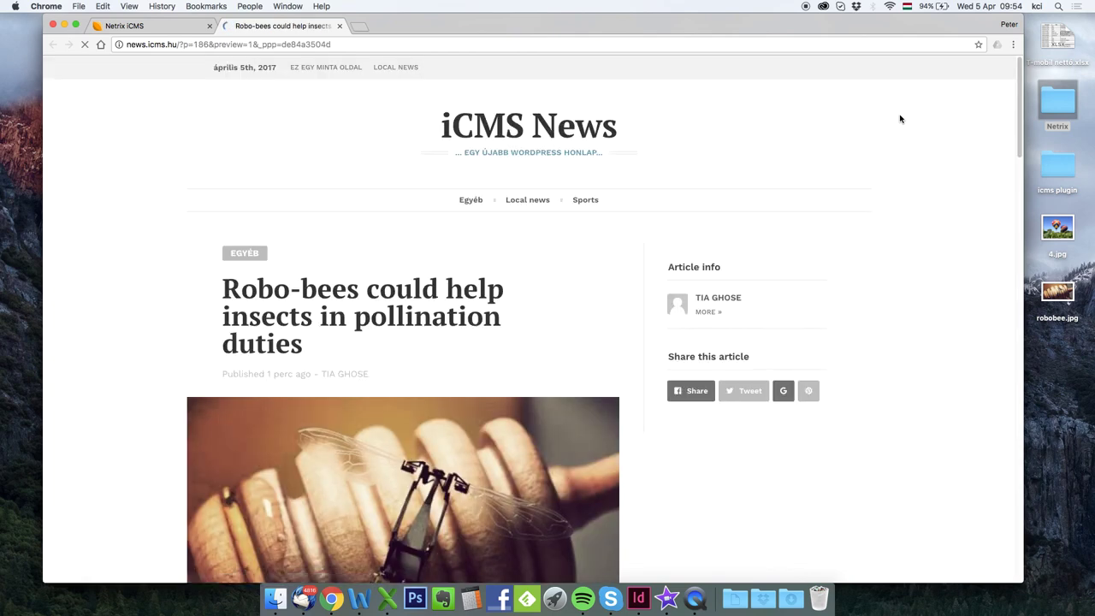
scroll(897, 126, "down", 3)
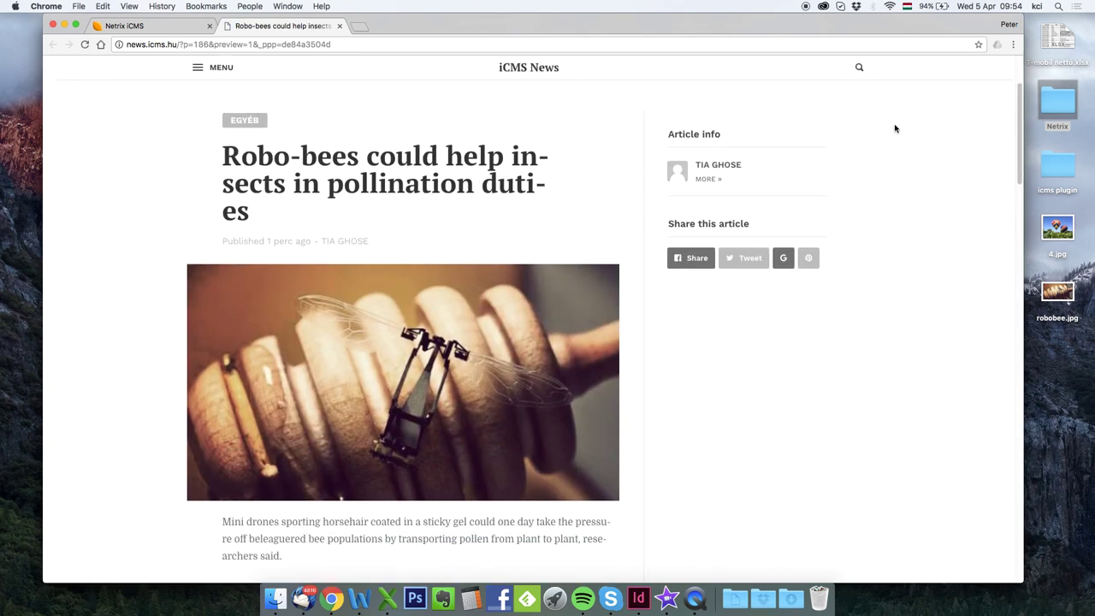
scroll(887, 130, "down", 2)
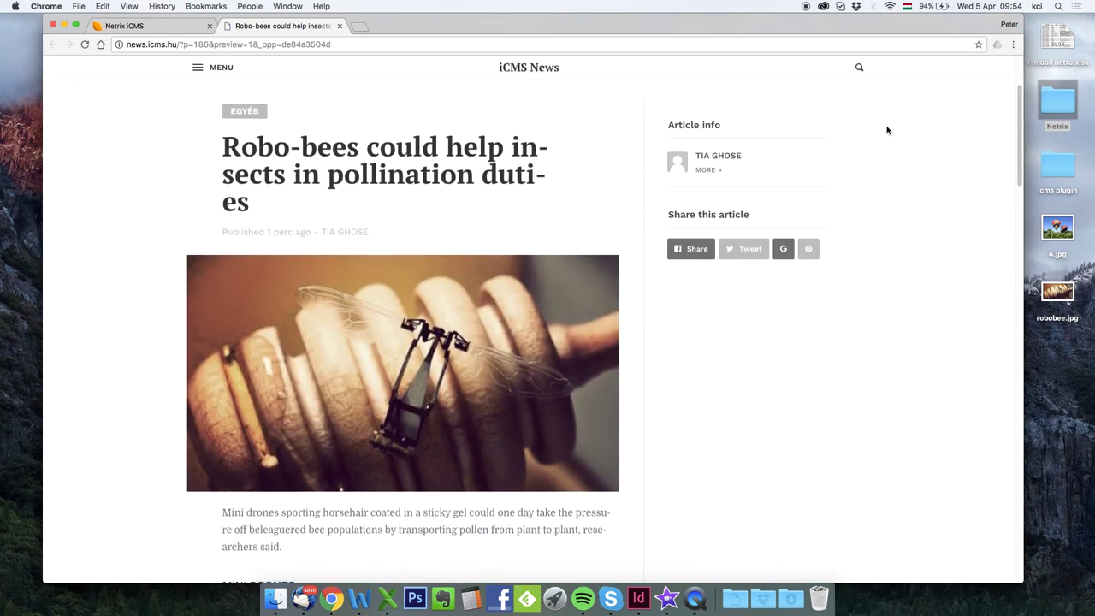
Read through the Robo-bees article's web preview down to the page footer, and return to its headline
scroll(887, 130, "down", 5)
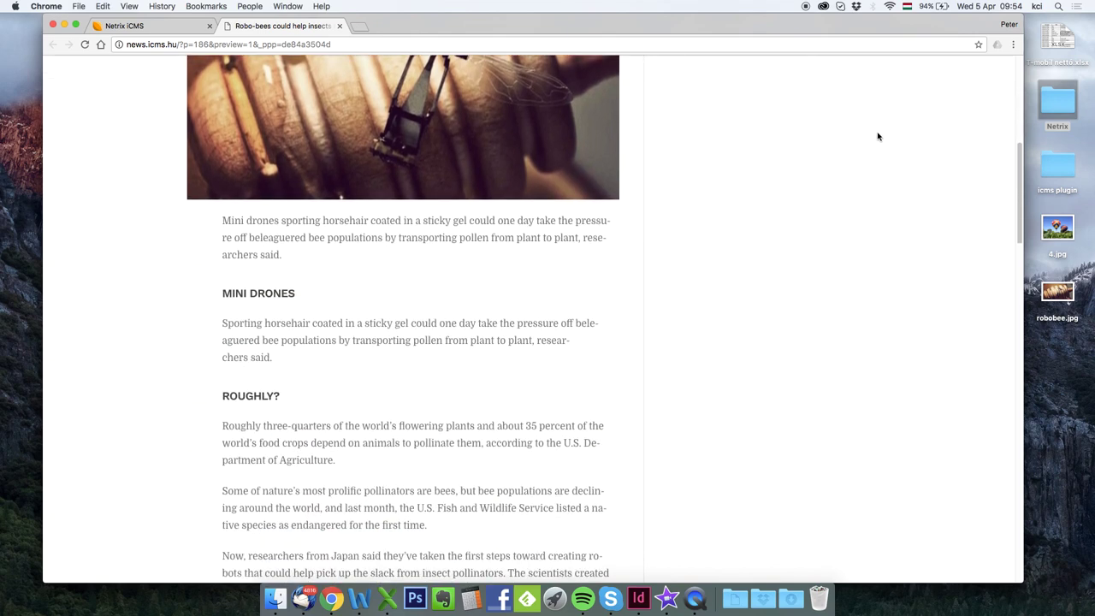
scroll(882, 133, "down", 4)
scroll(877, 136, "down", 6)
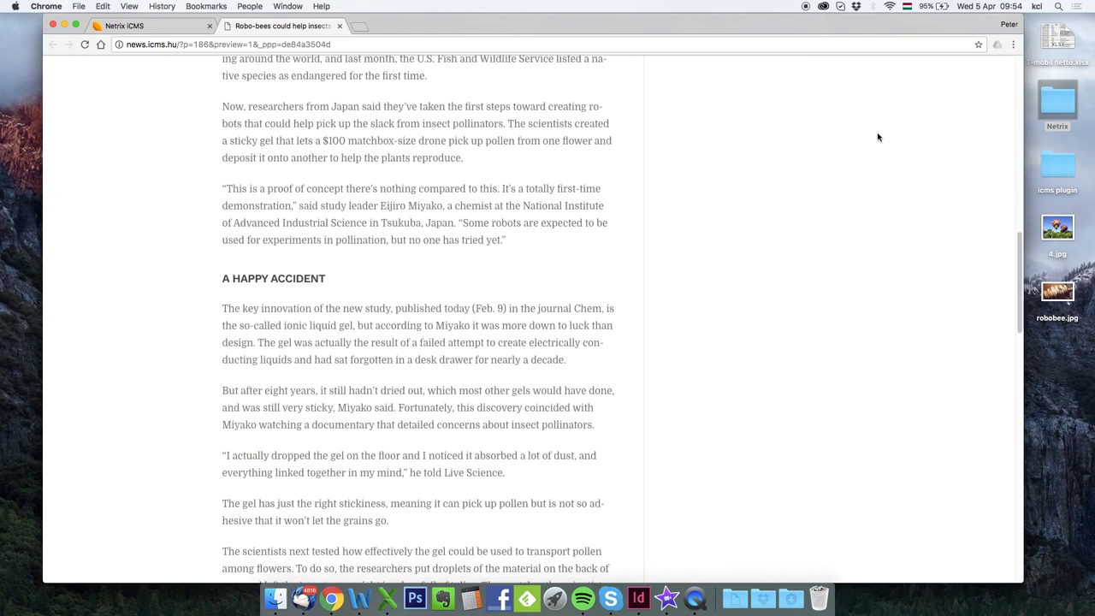
scroll(877, 137, "down", 10)
scroll(877, 137, "down", 10)
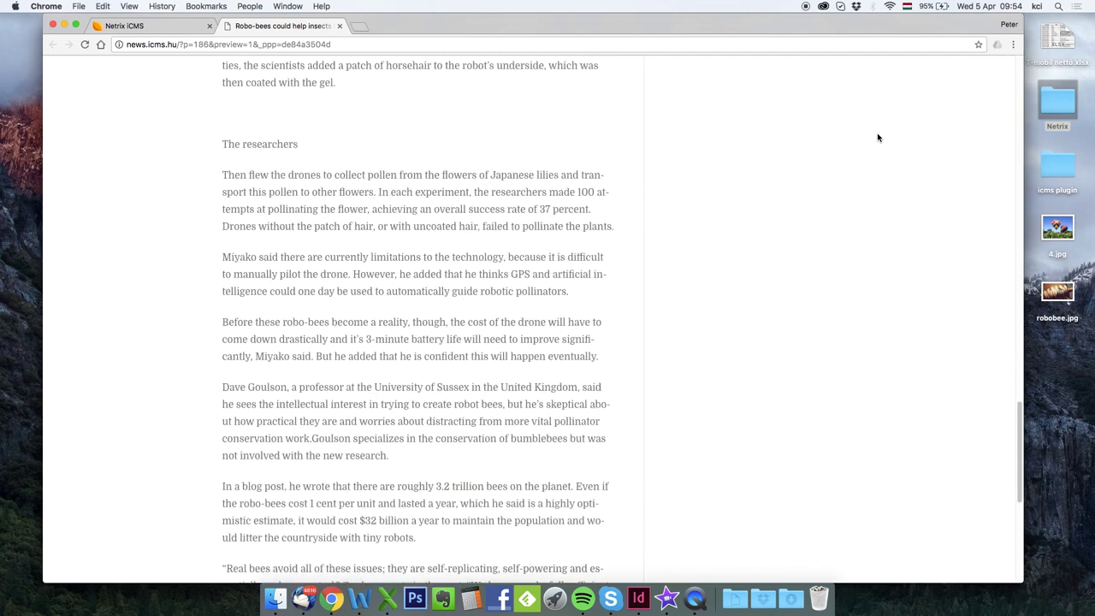
scroll(877, 137, "down", 9)
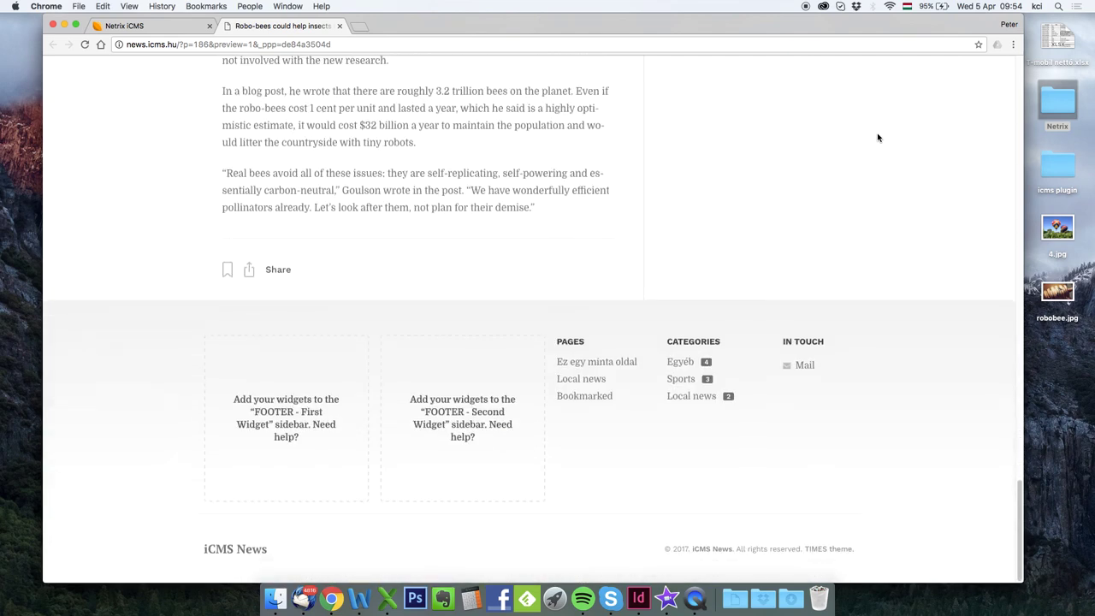
scroll(879, 138, "up", 20)
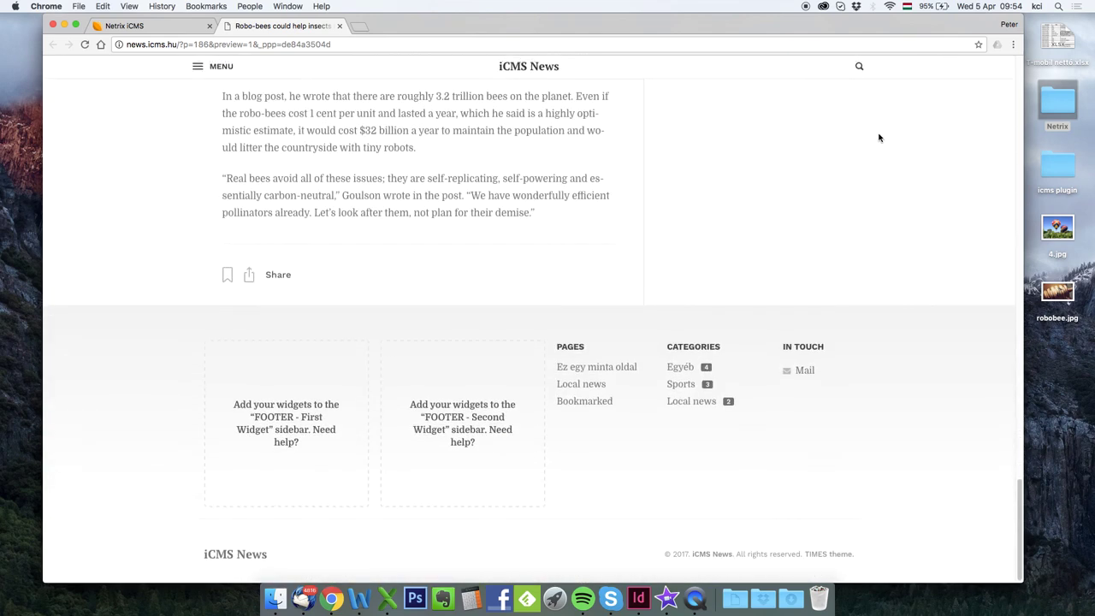
scroll(879, 137, "up", 20)
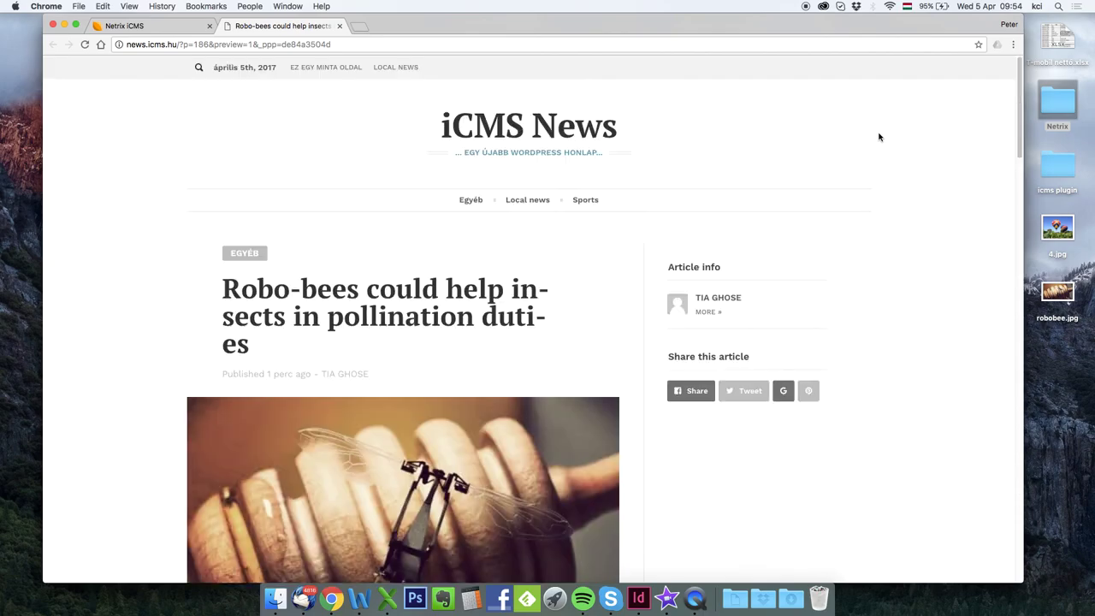